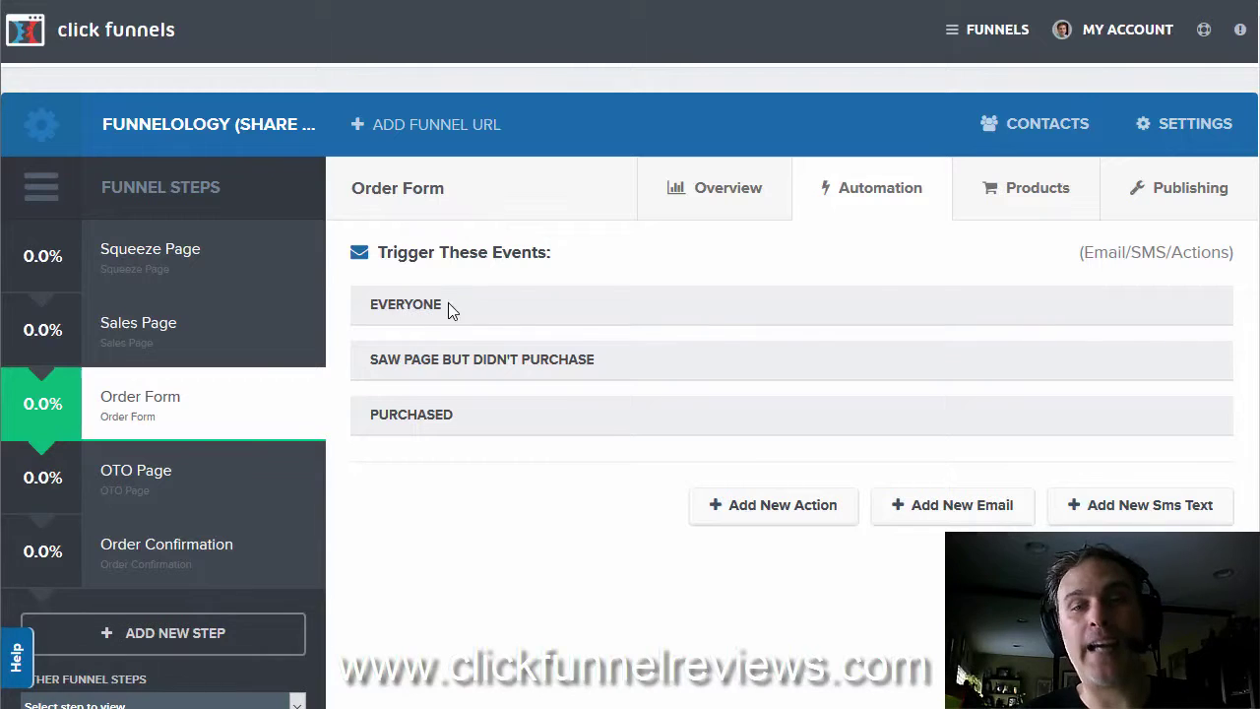
# Step: Open the new product form for the Order Form step and review its billing integration choices and other settings
pyautogui.tripleClick(372, 363)
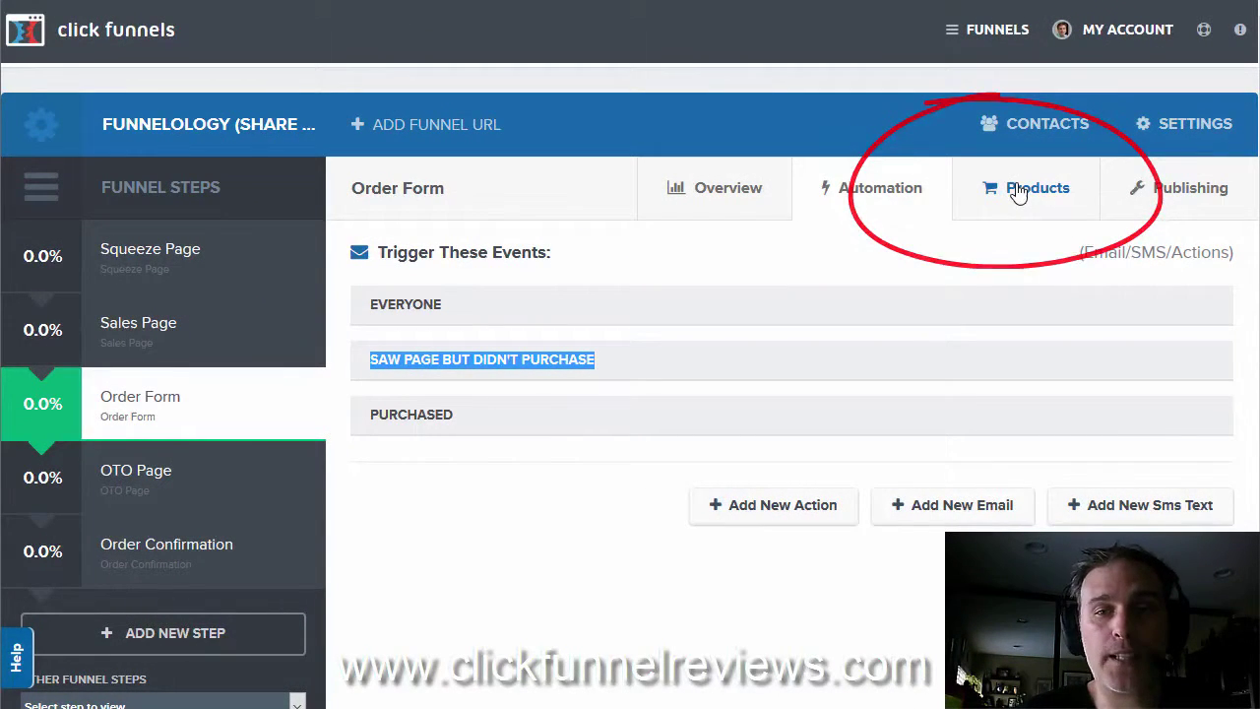
pyautogui.click(1018, 193)
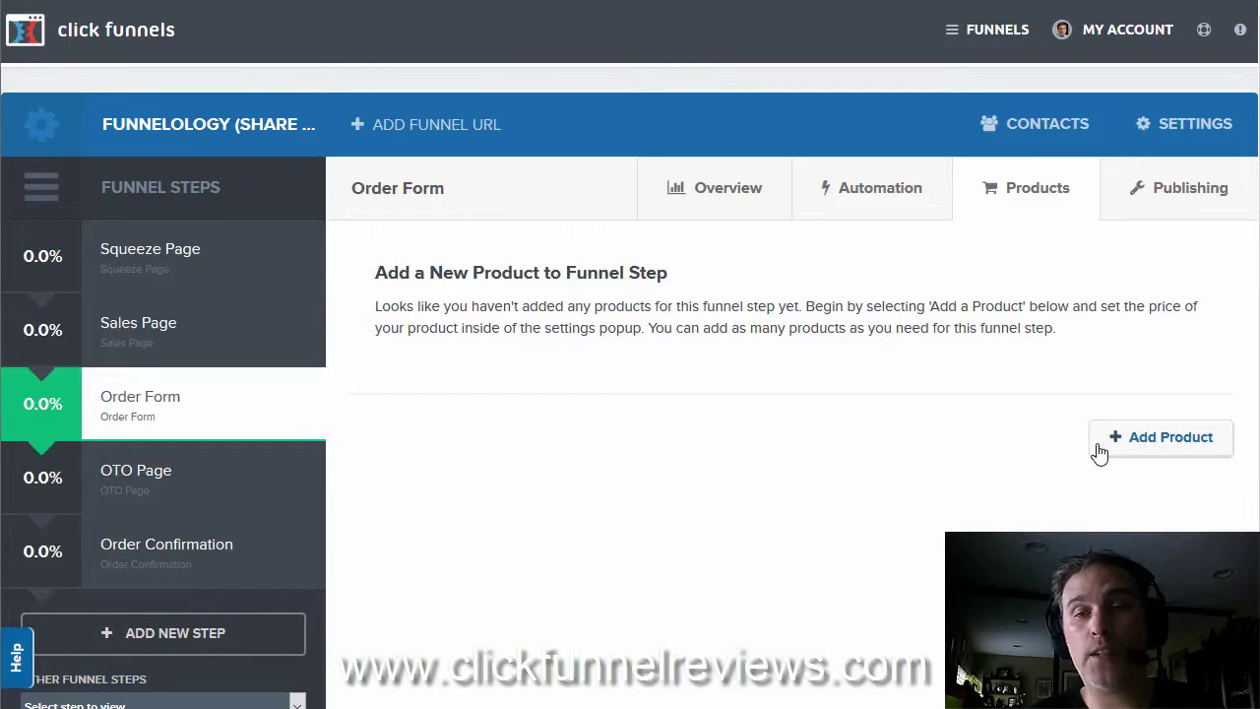
pyautogui.click(1130, 442)
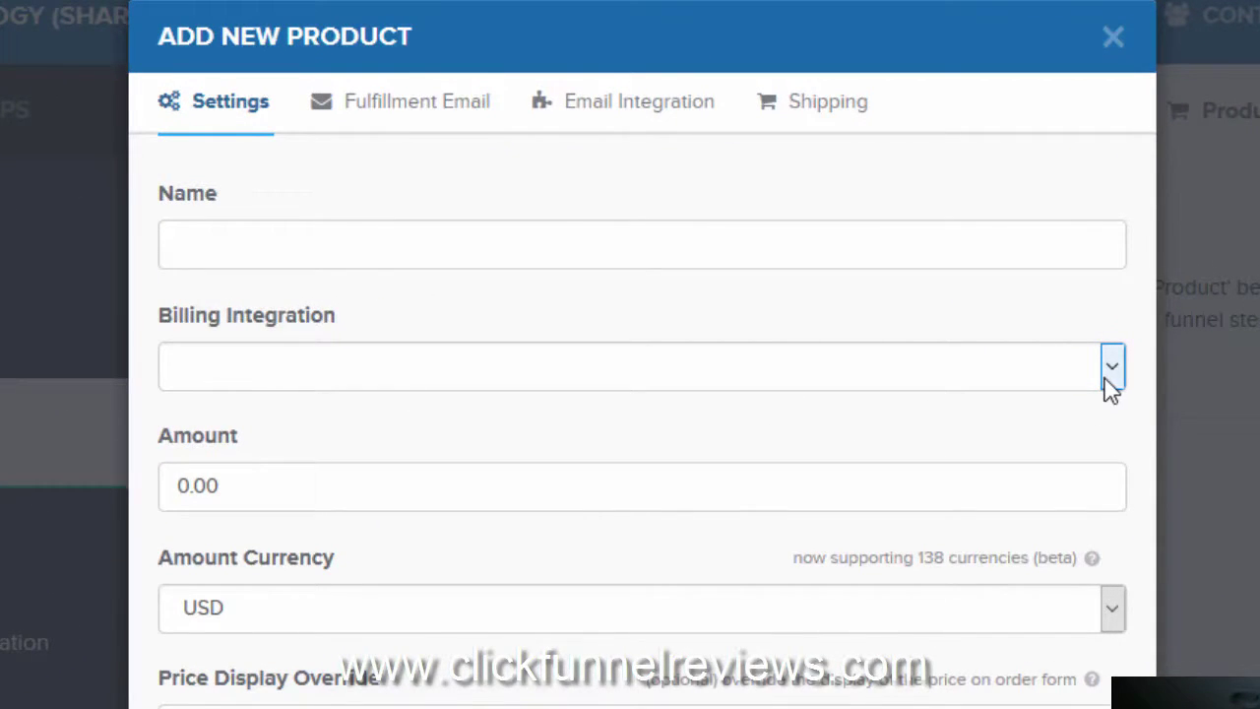
pyautogui.click(1107, 376)
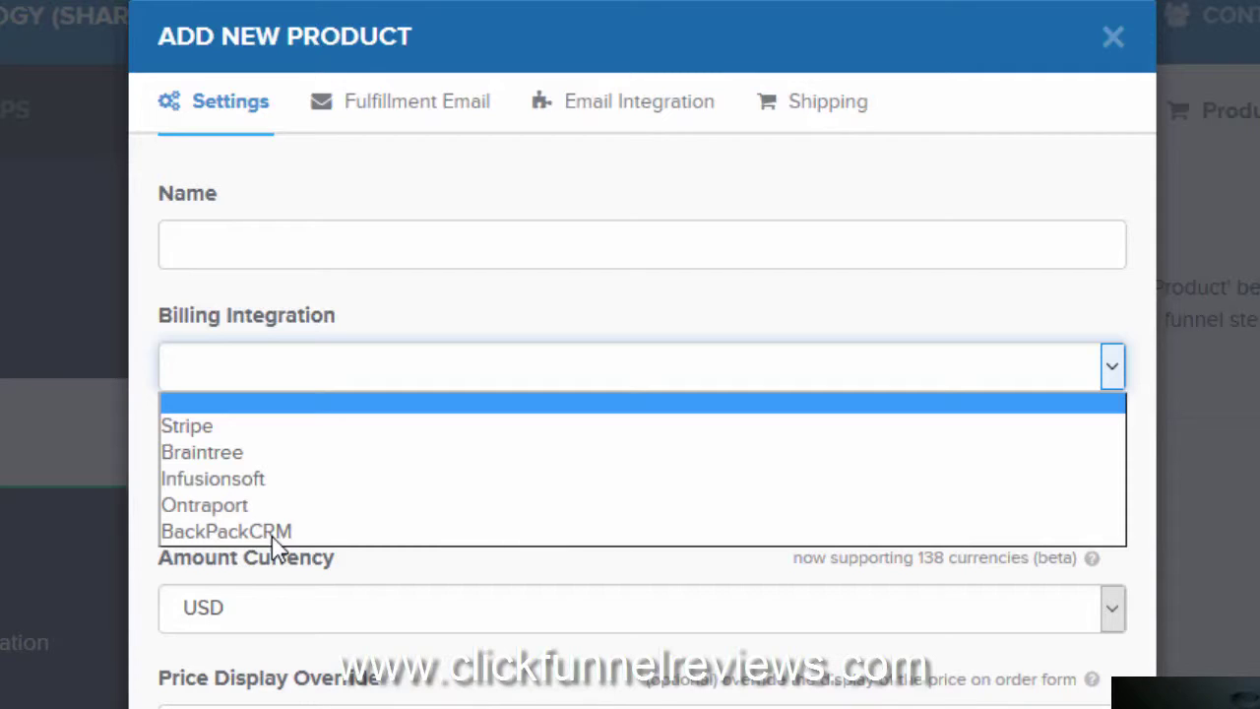
pyautogui.click(1113, 366)
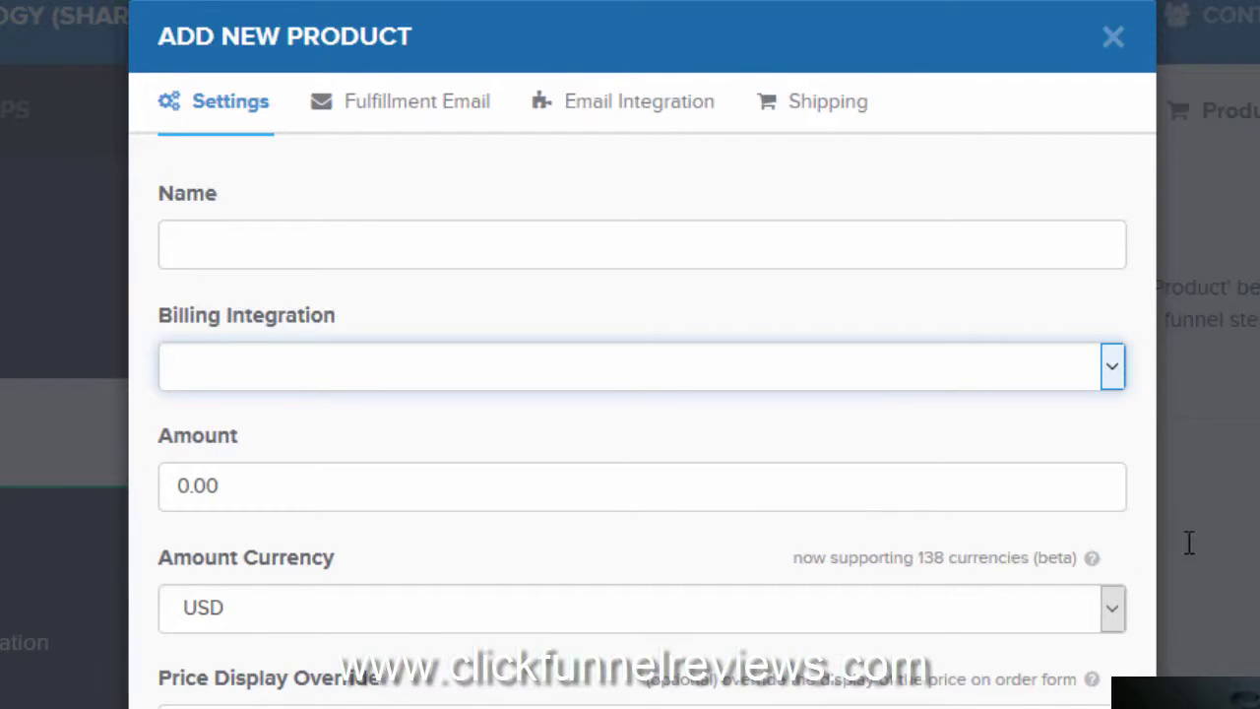
pyautogui.scroll(-1, 642, 355)
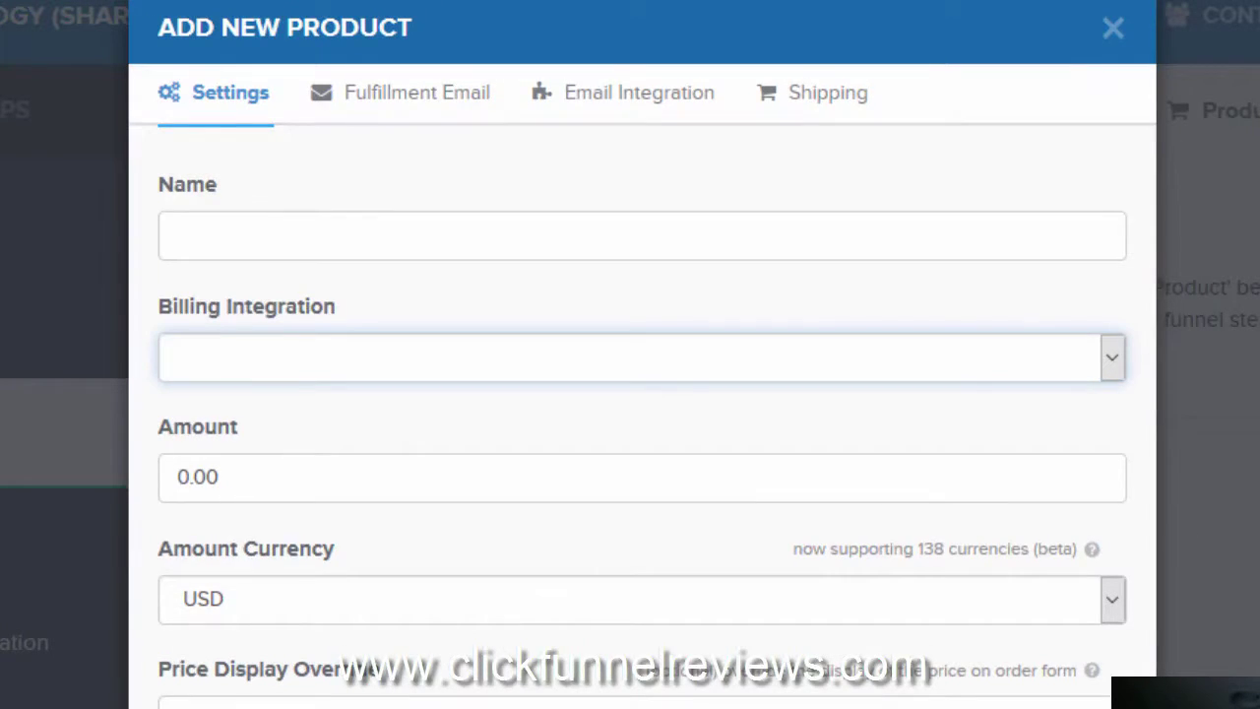
pyautogui.scroll(-3, 642, 355)
pyautogui.scroll(-2, 830, 518)
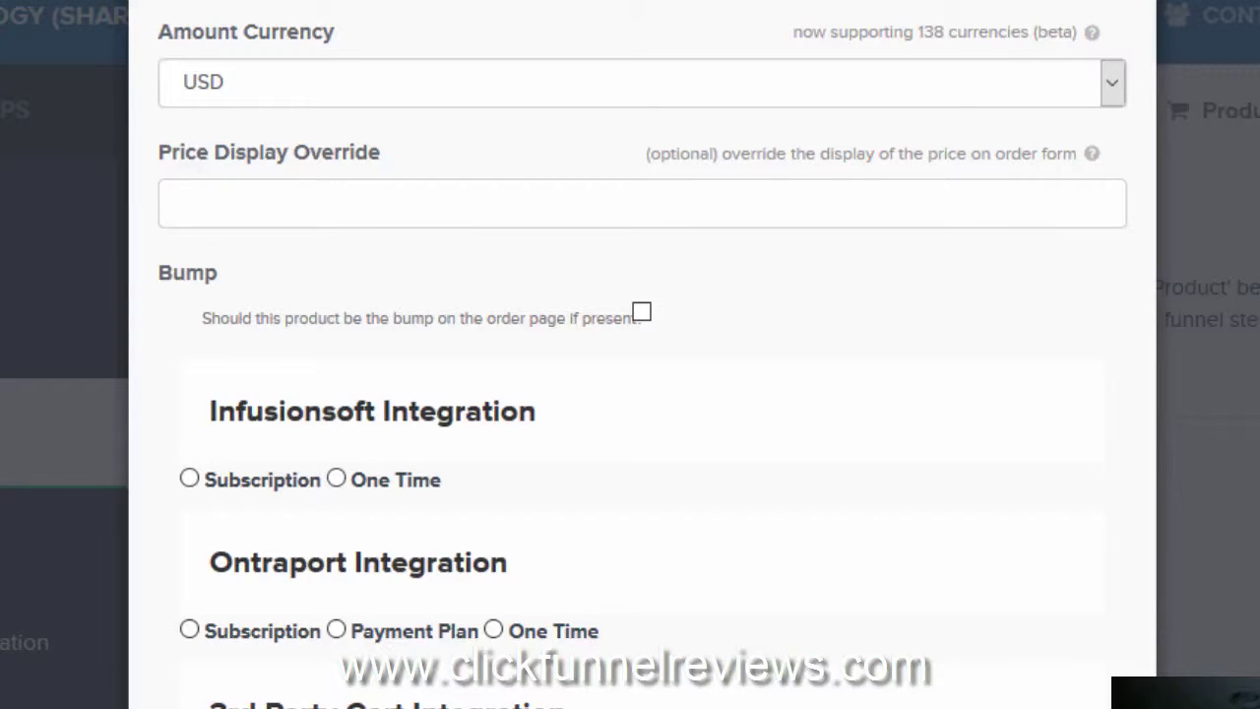
pyautogui.scroll(5, 642, 394)
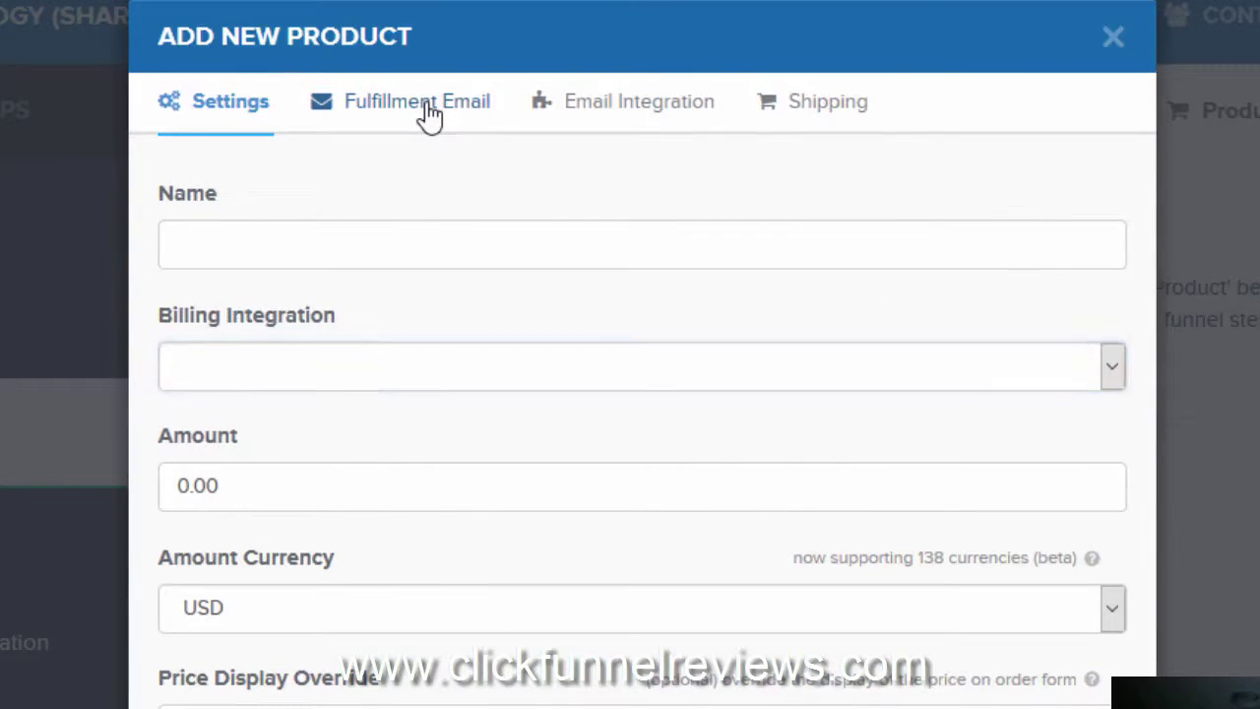
# Step: Review the new product's fulfillment email, email integration and shipping settings
pyautogui.click(431, 115)
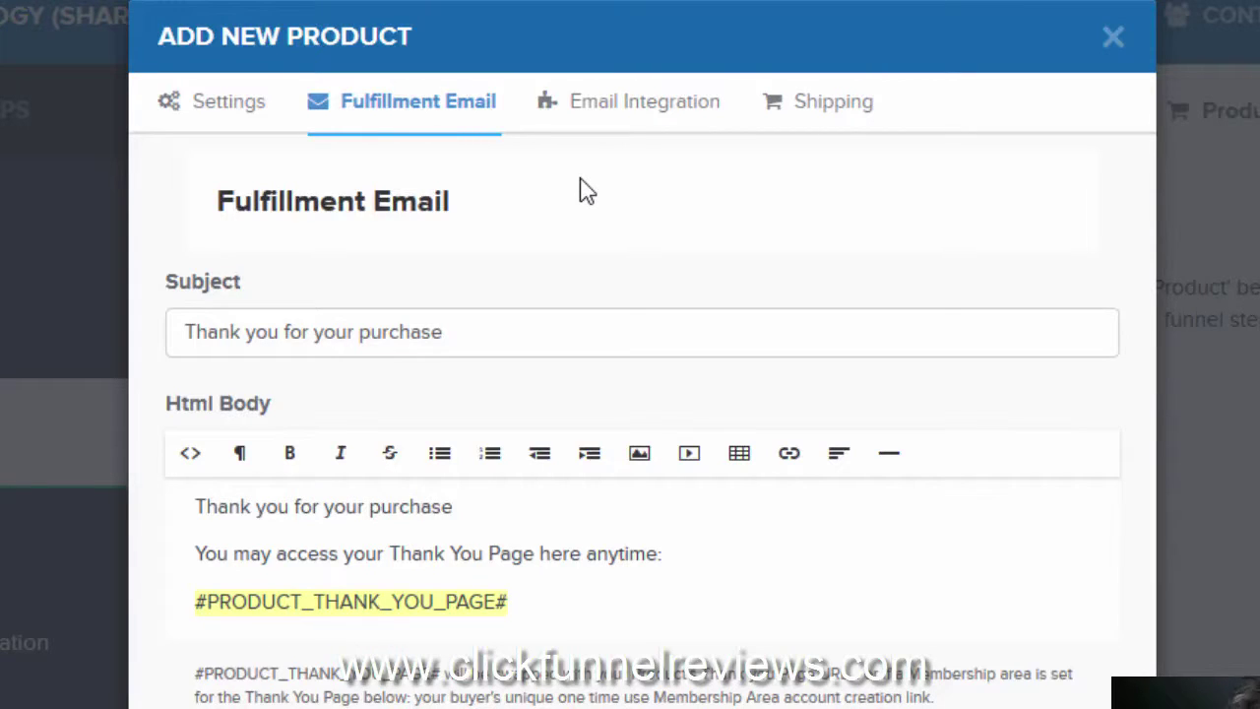
pyautogui.click(650, 106)
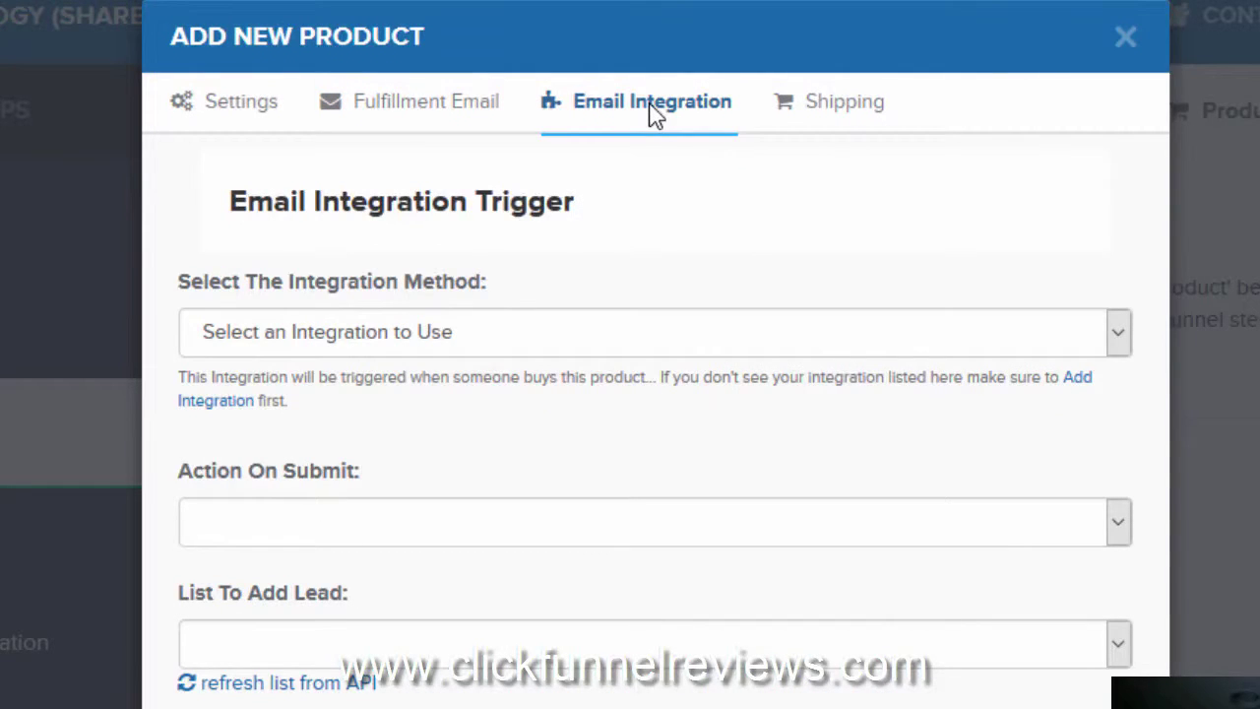
pyautogui.click(1118, 335)
pyautogui.click(390, 371)
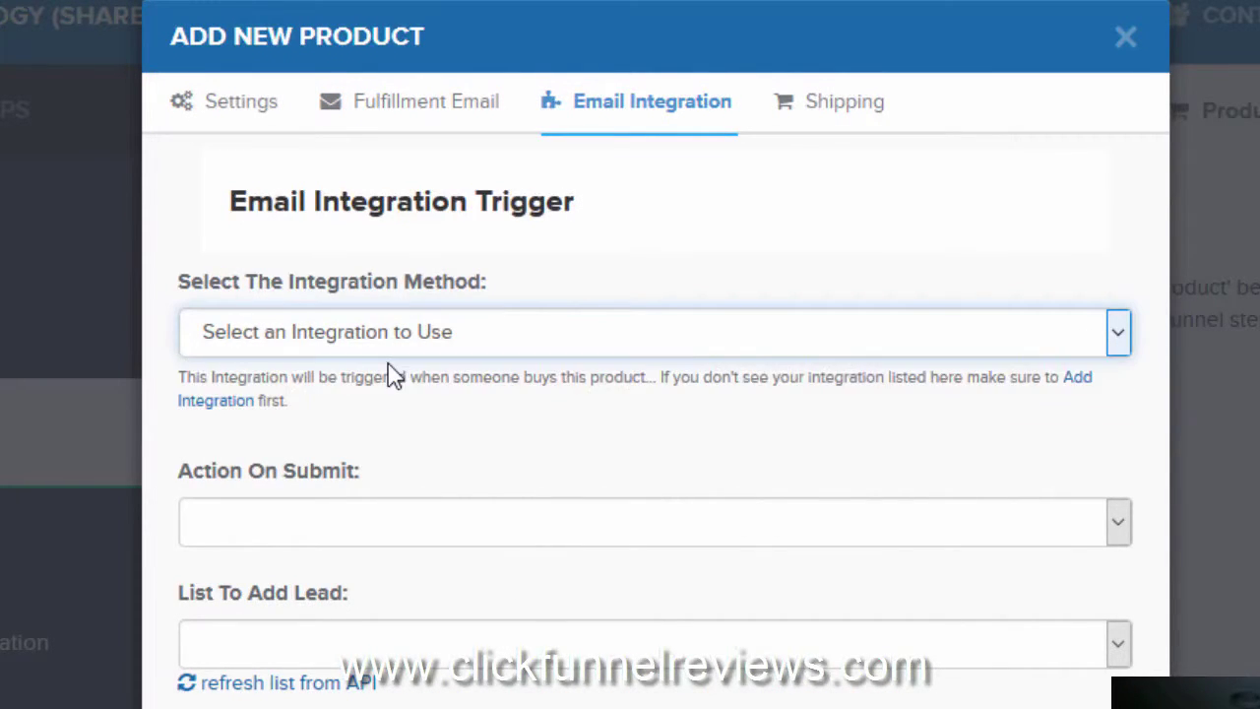
pyautogui.click(1118, 522)
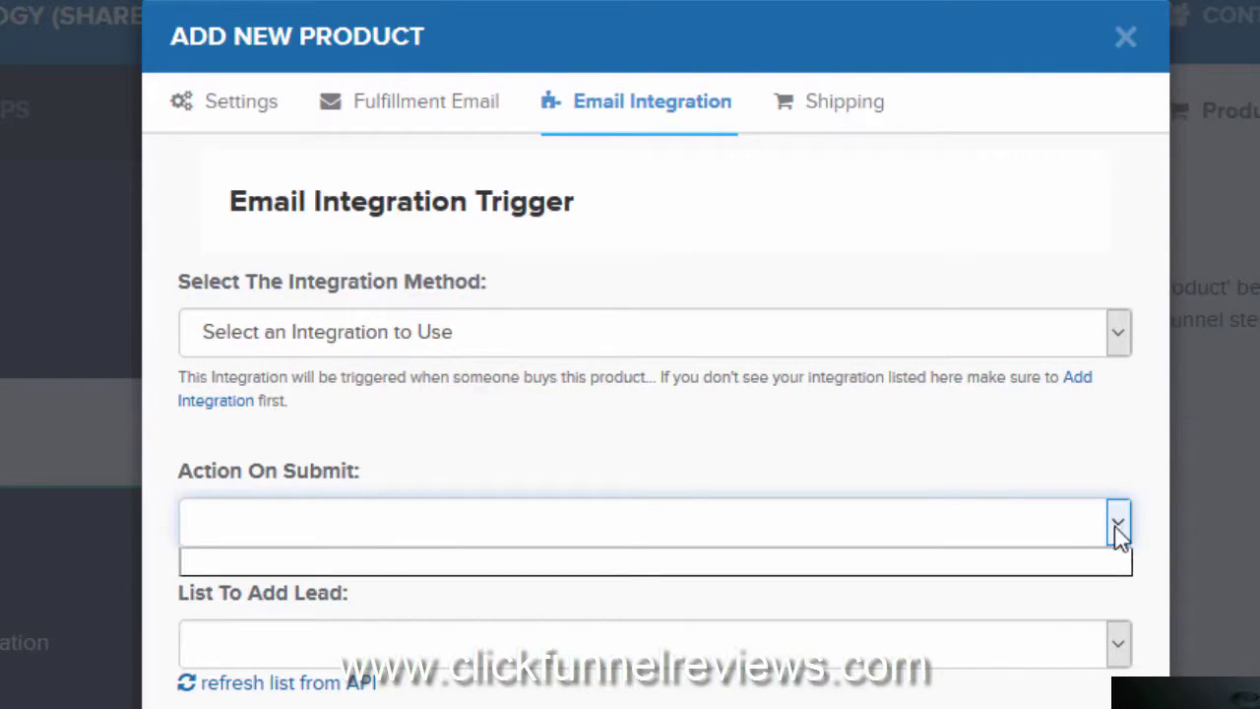
pyautogui.click(1119, 643)
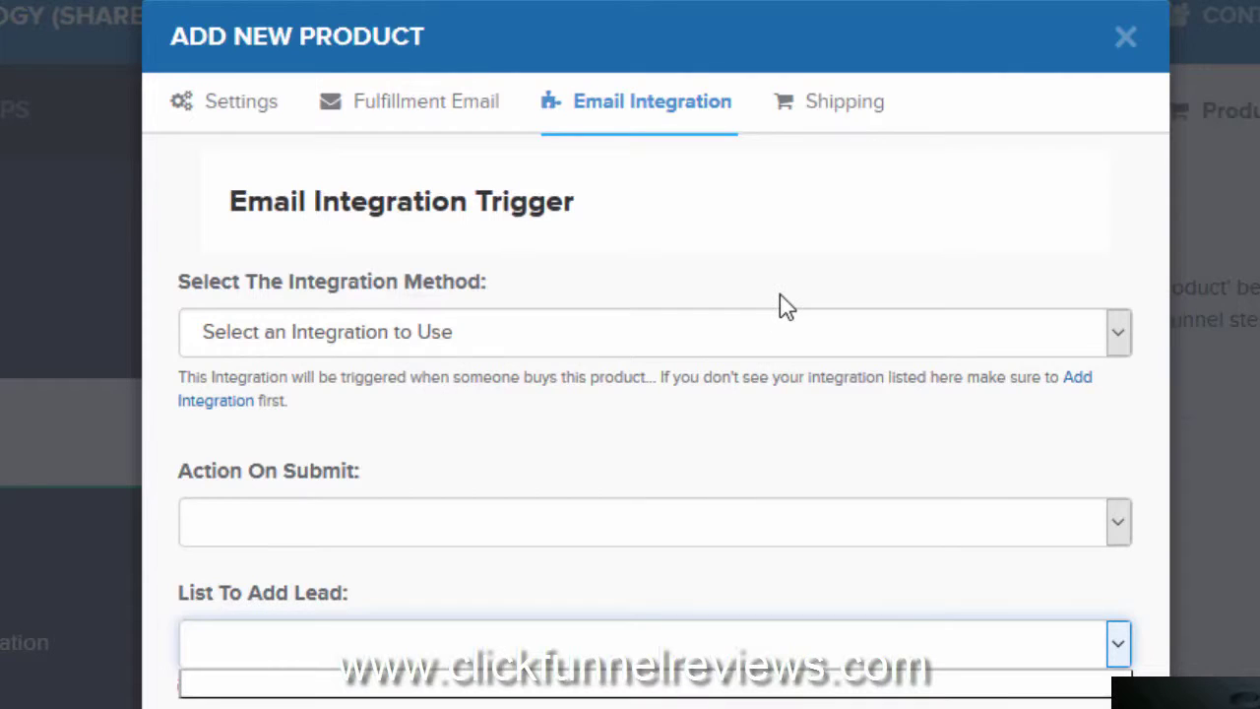
pyautogui.click(823, 116)
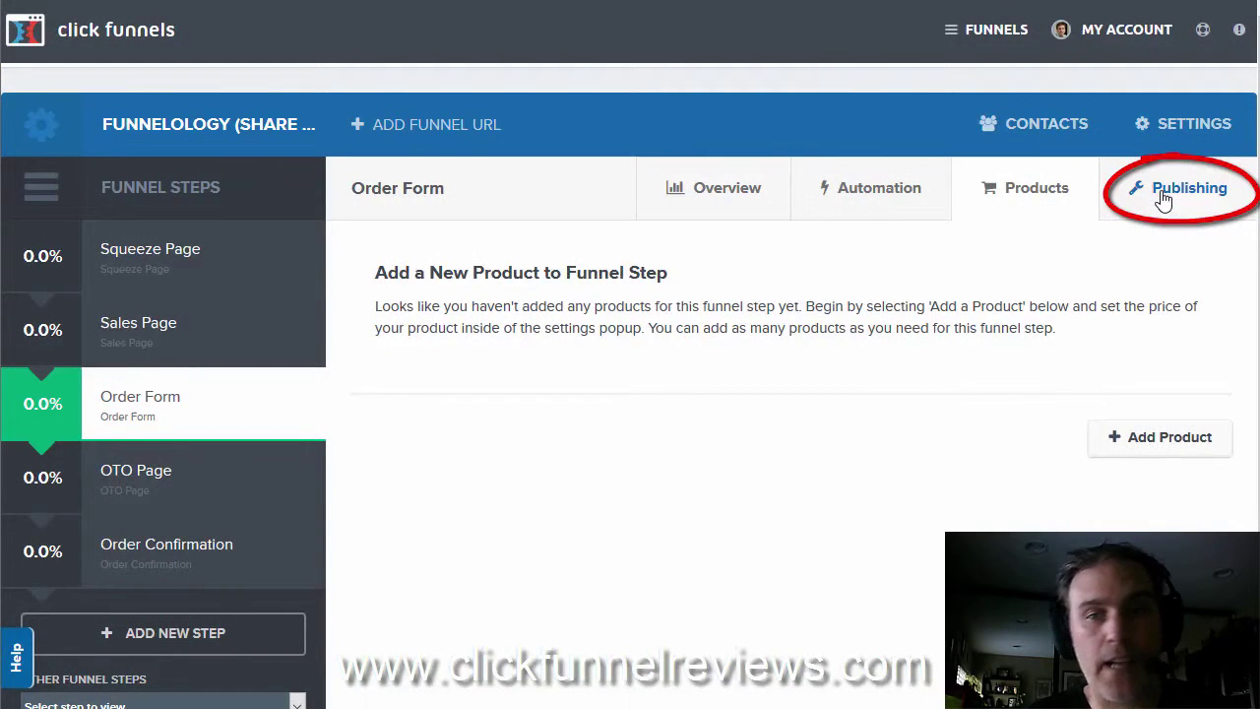
# Step: Open the Order Form's publishing settings and check its domain choices and path field
pyautogui.click(1165, 200)
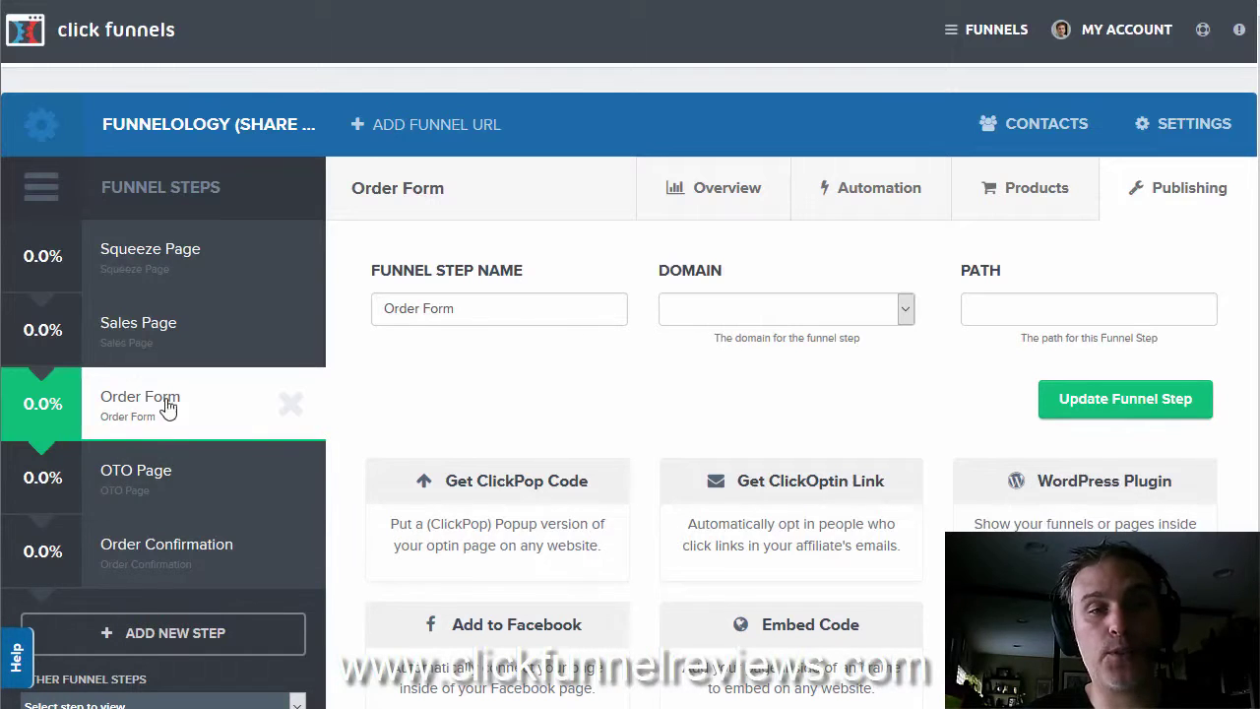
pyautogui.click(906, 307)
pyautogui.click(835, 338)
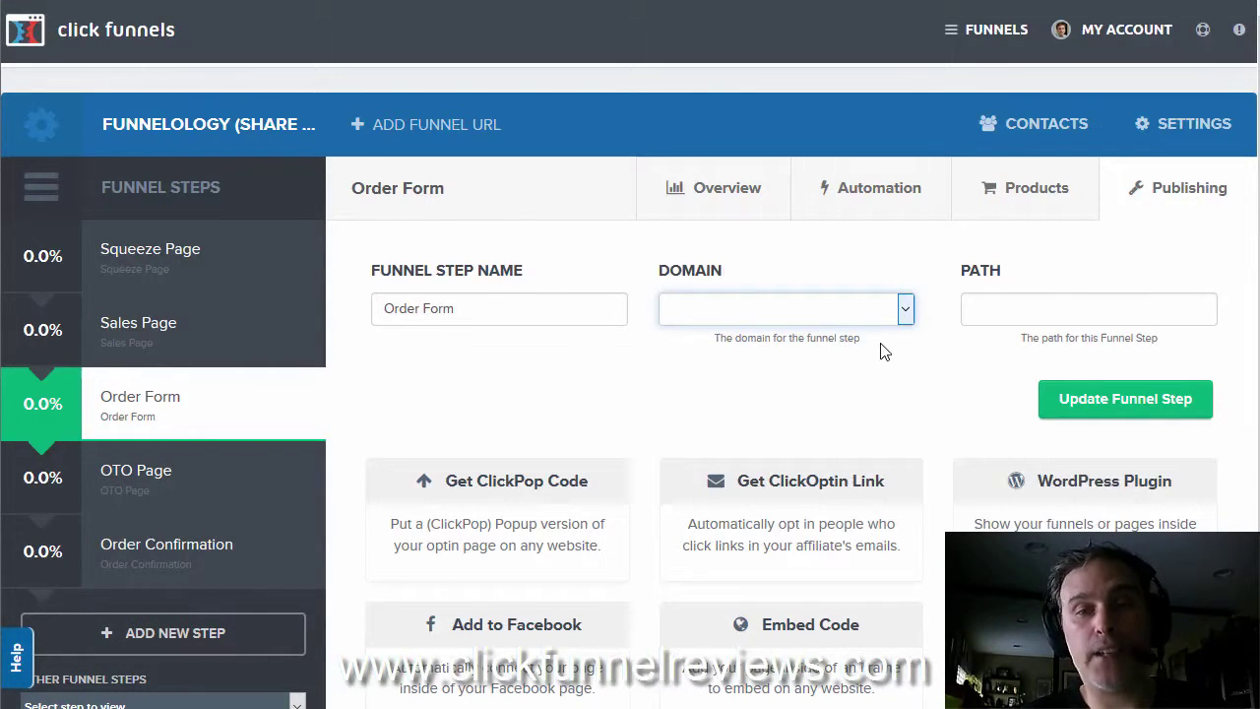
pyautogui.click(1064, 307)
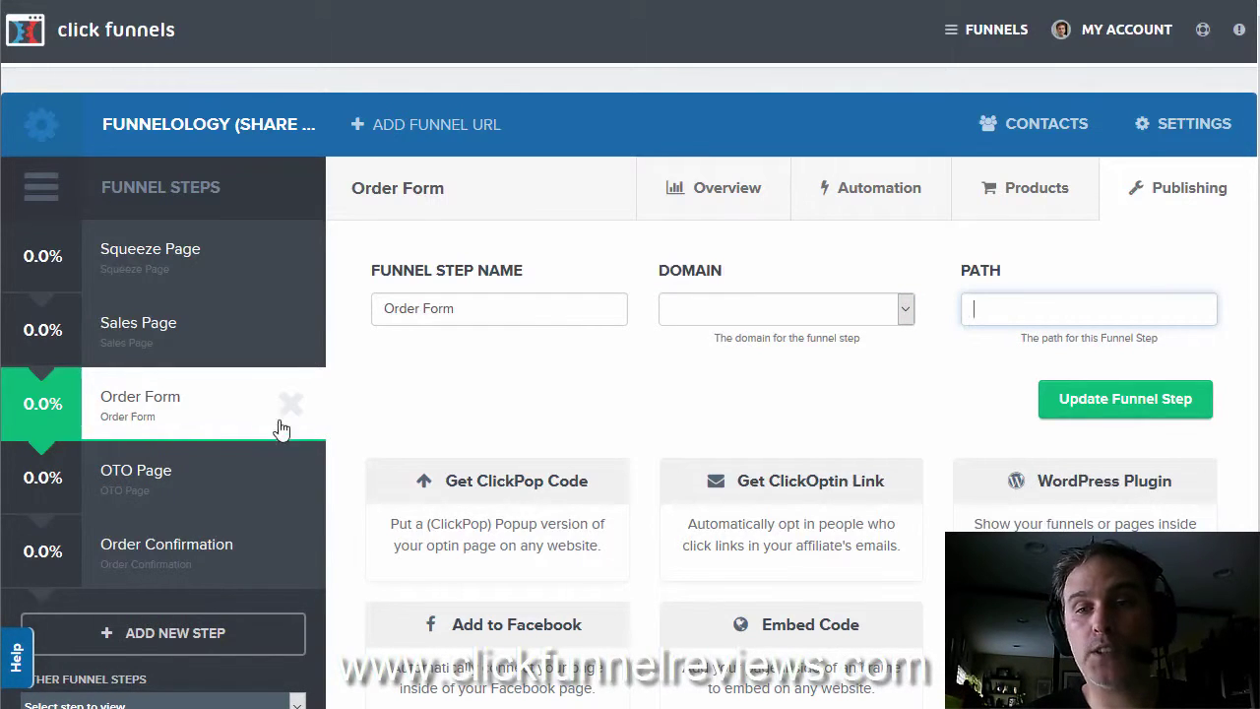
# Step: Examine the Order Form's publishing options, from ClickPop code to HTML download, and the text optins section
pyautogui.scroll(-4, 289, 408)
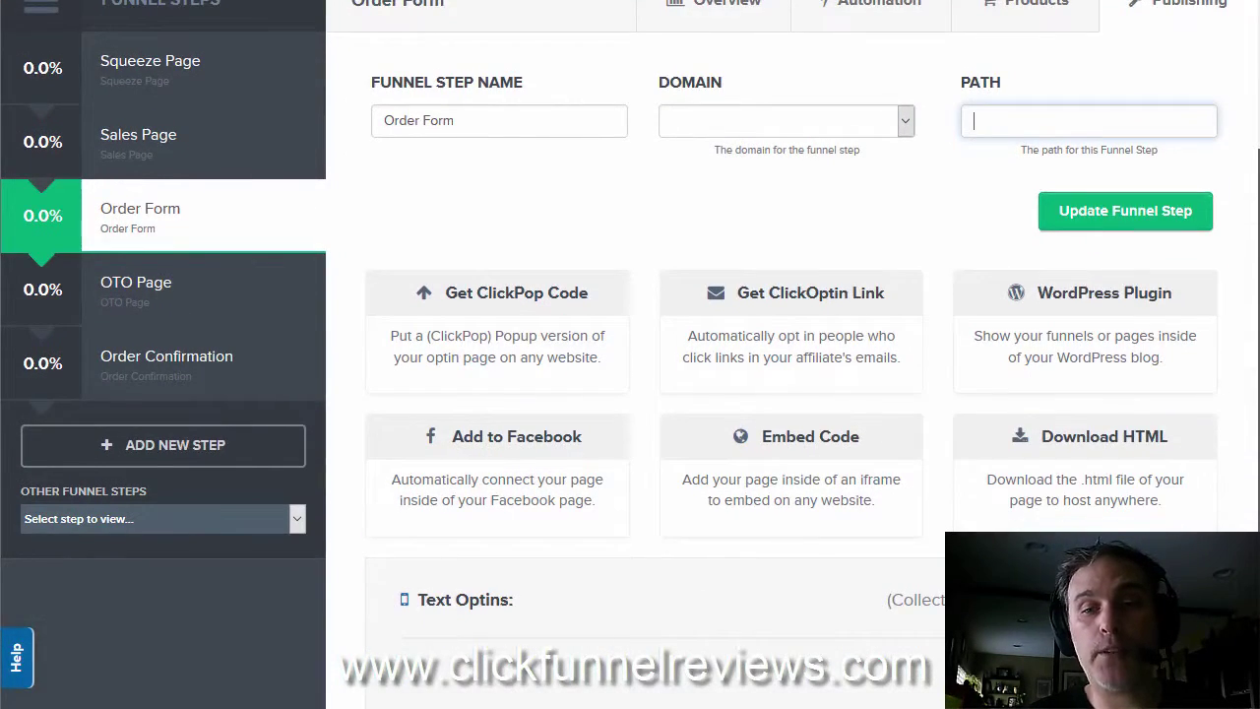
pyautogui.scroll(-4, 630, 354)
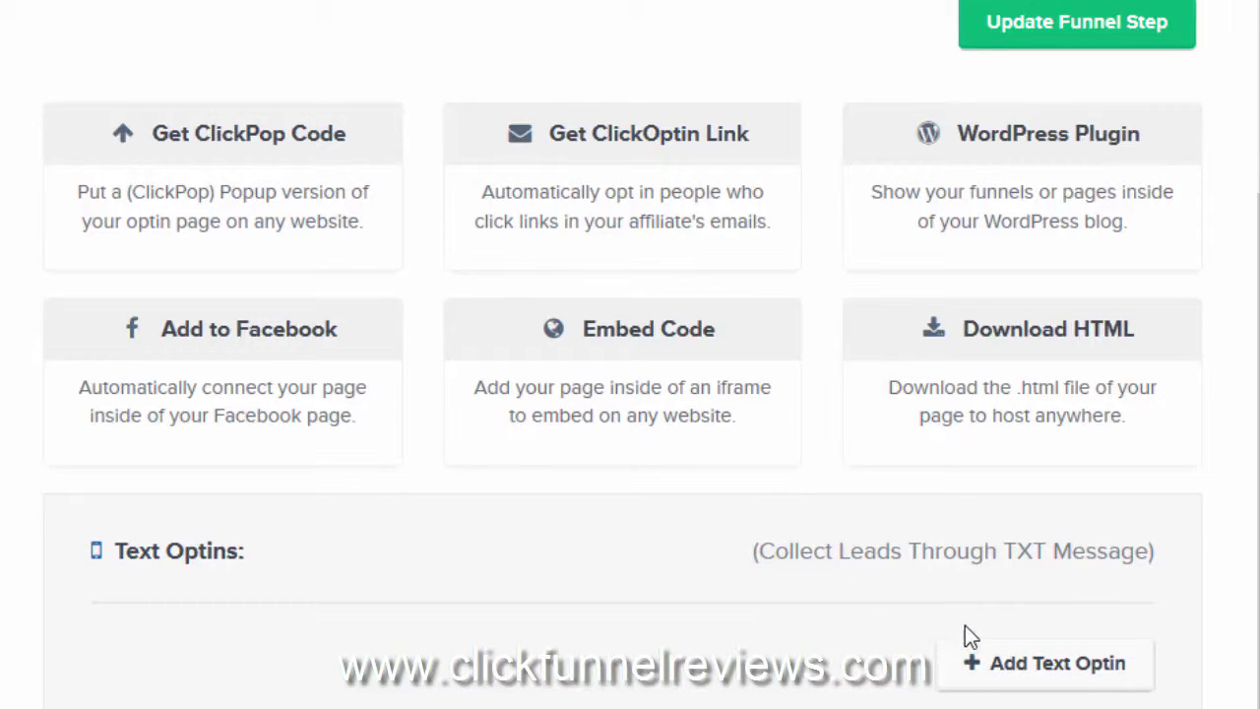
pyautogui.scroll(4, 1027, 234)
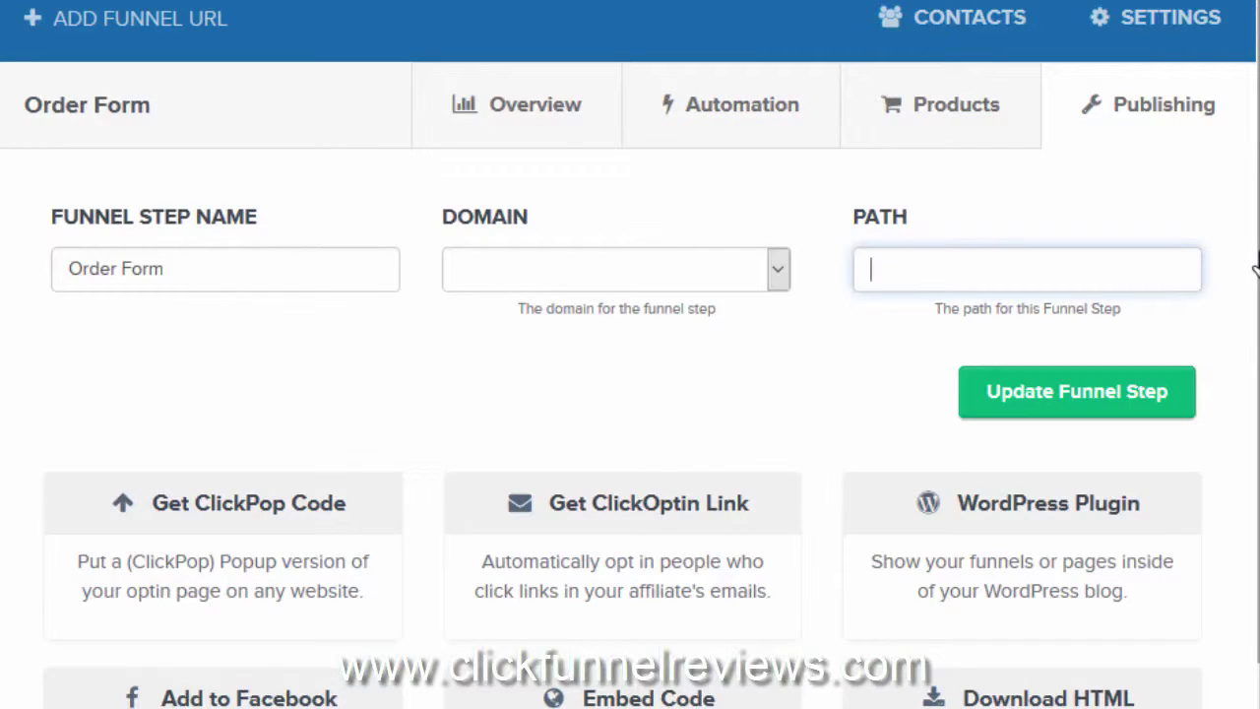
pyautogui.scroll(-4, 1255, 265)
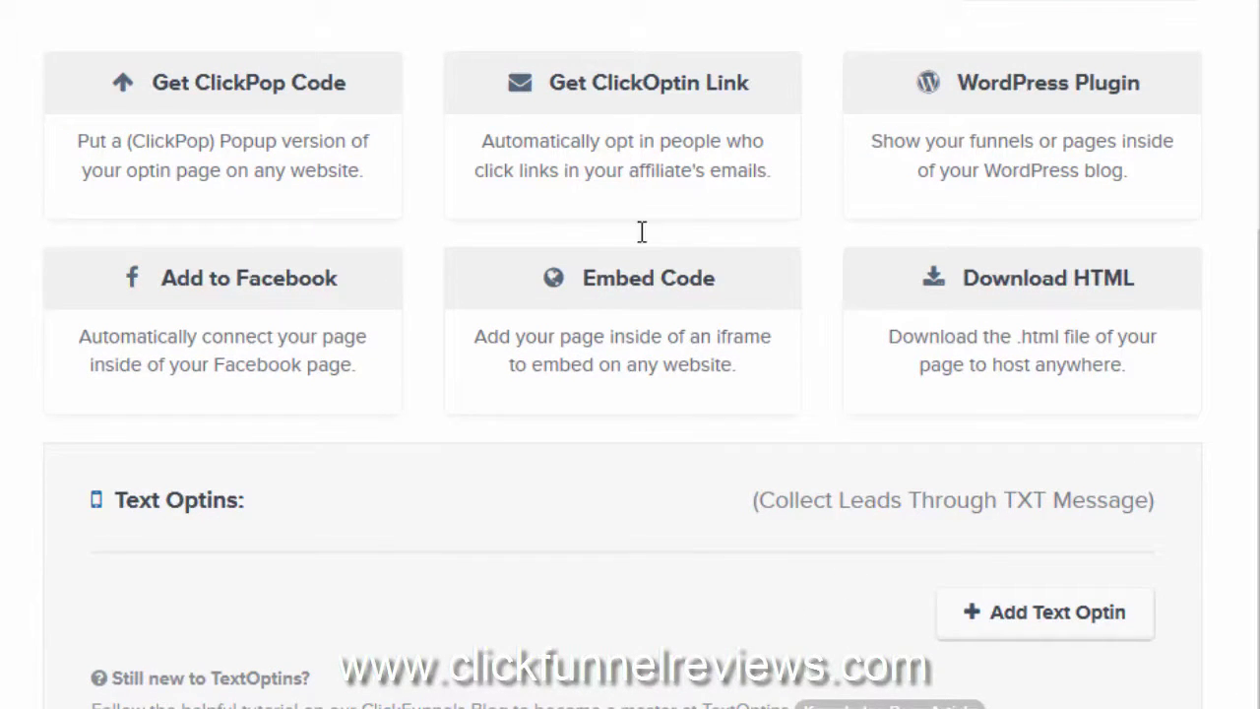
pyautogui.scroll(3, 273, 289)
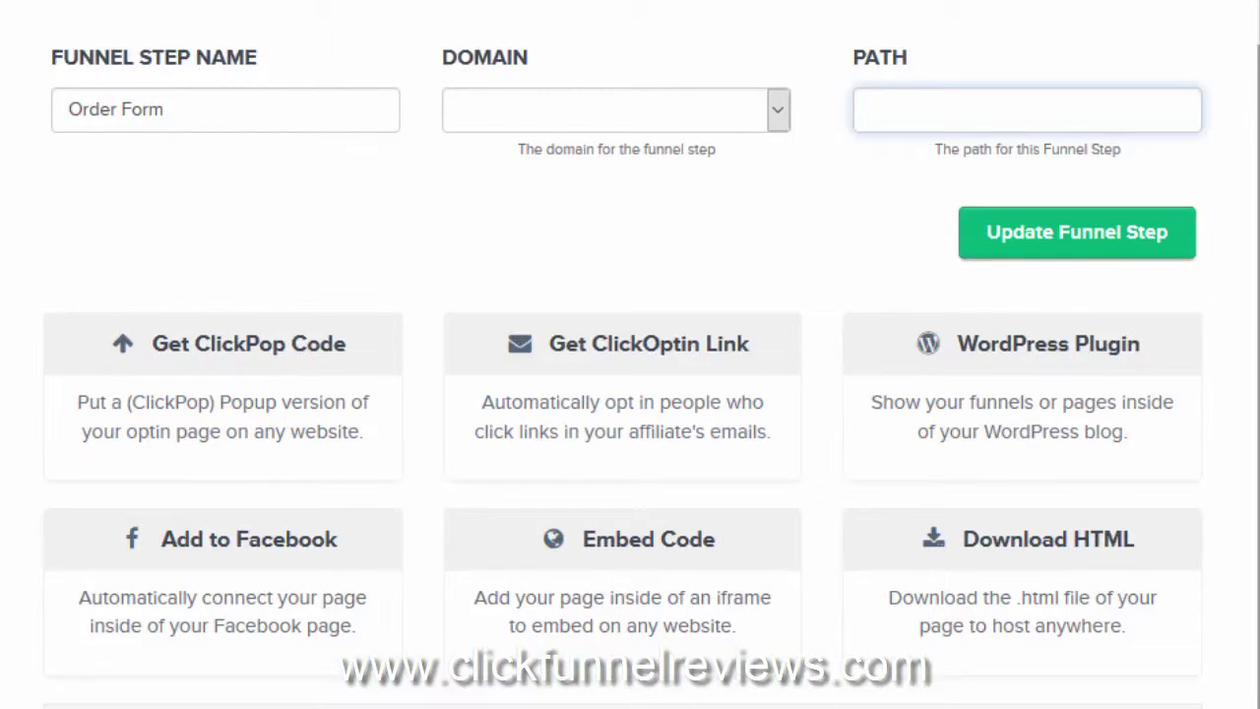
pyautogui.scroll(-2, 1080, 331)
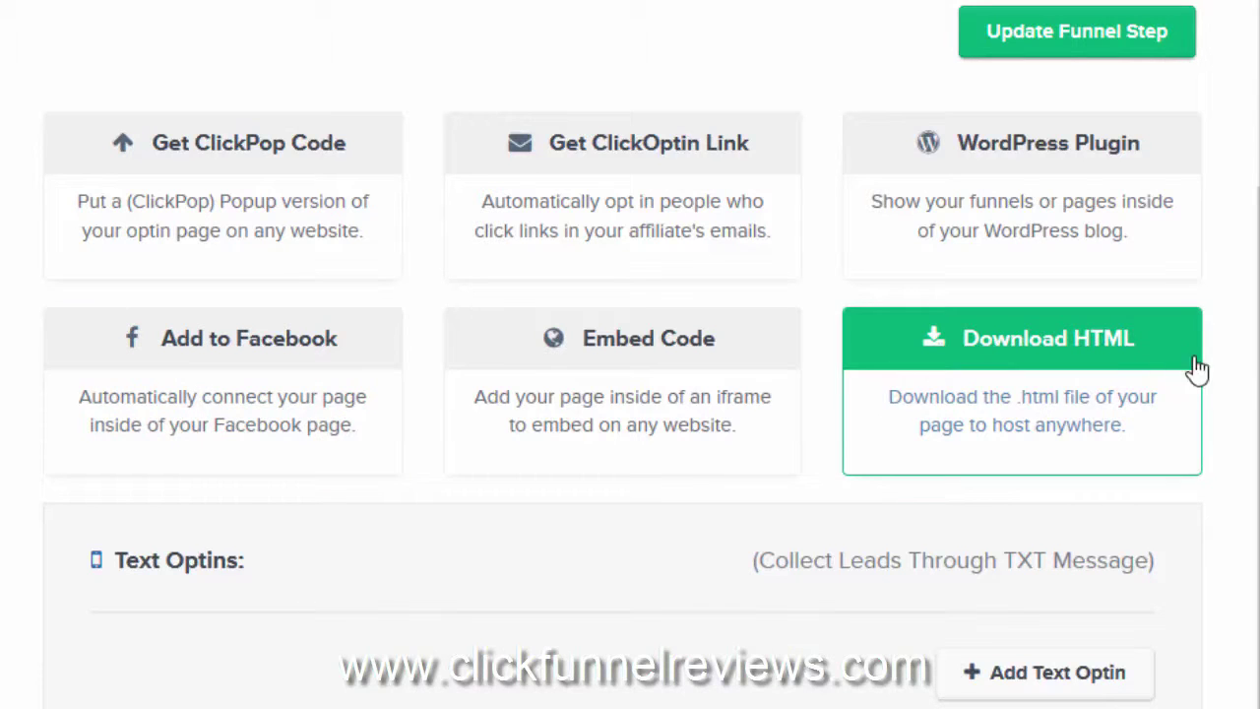
pyautogui.scroll(1, 1249, 254)
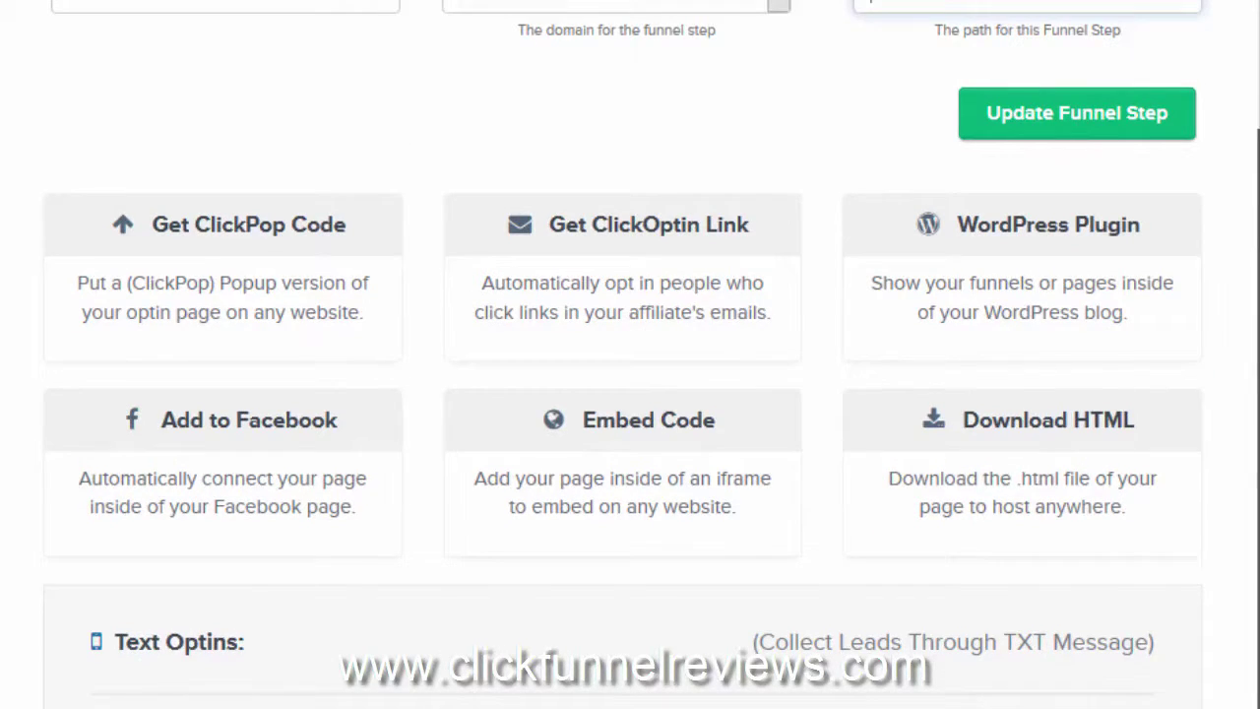
pyautogui.scroll(4, 630, 354)
pyautogui.scroll(-1, 630, 354)
pyautogui.scroll(-4, 630, 354)
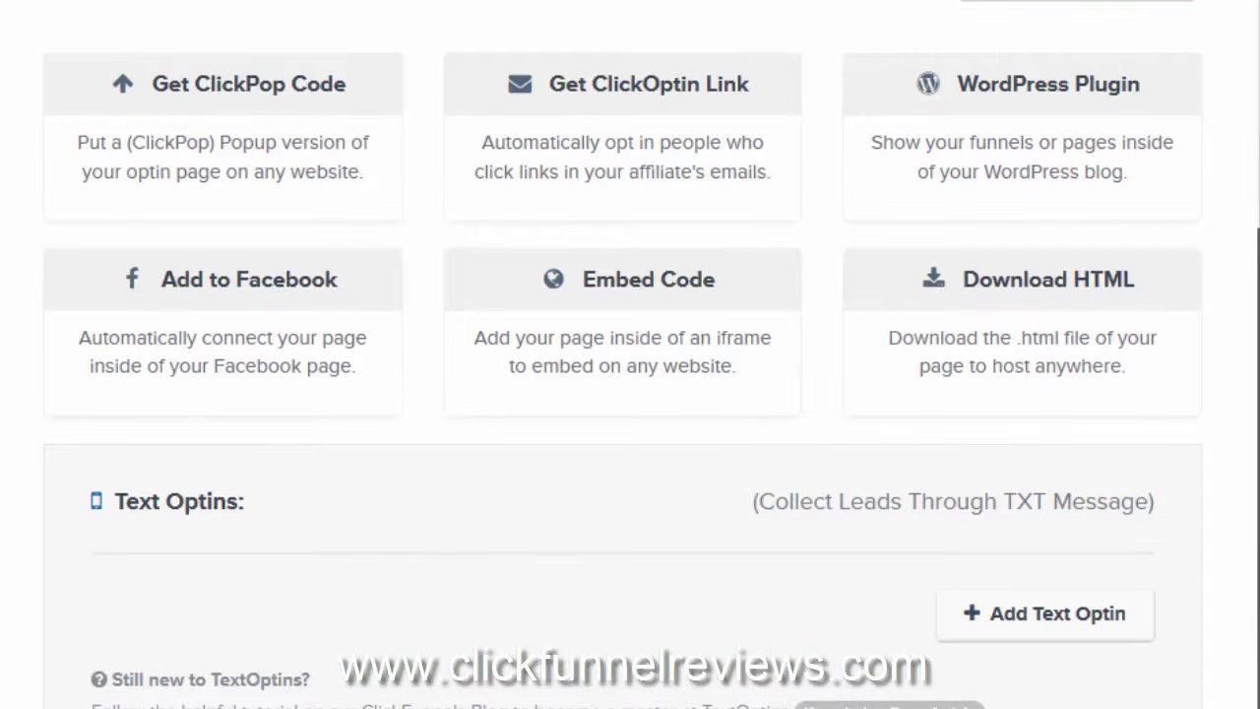
pyautogui.moveTo(1253, 276); pyautogui.dragTo(1254, 165)
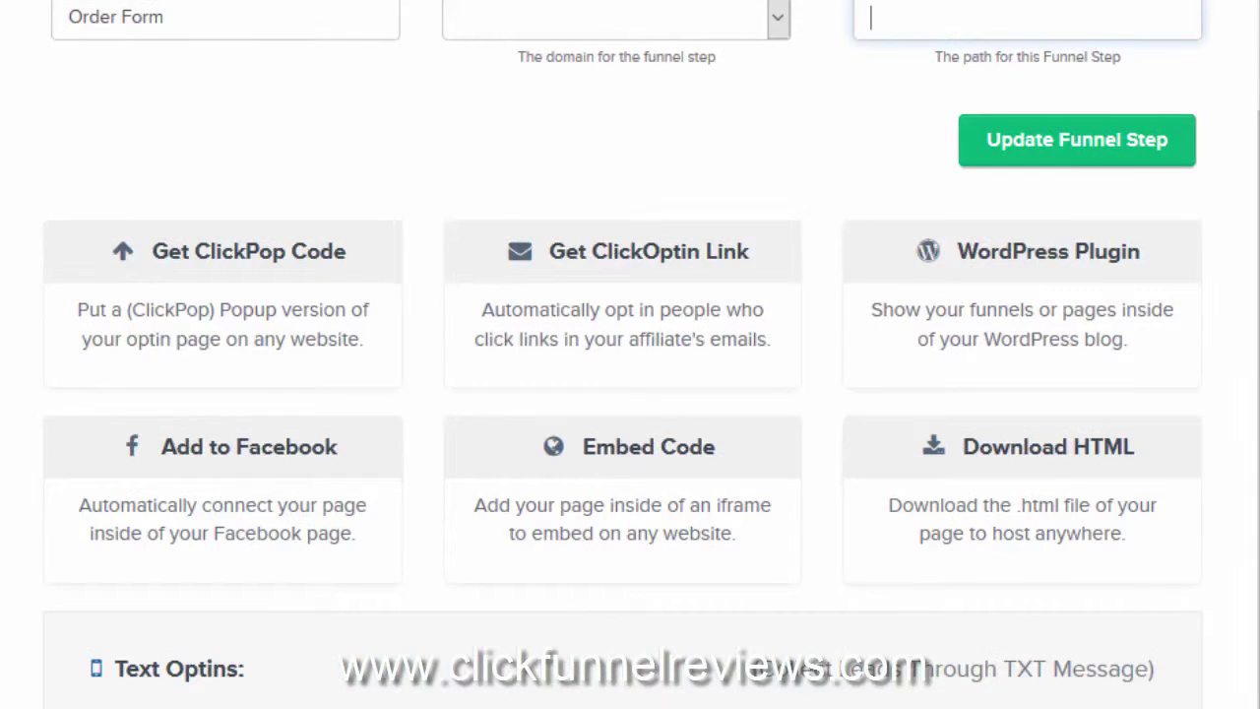
pyautogui.scroll(-2, 633, 424)
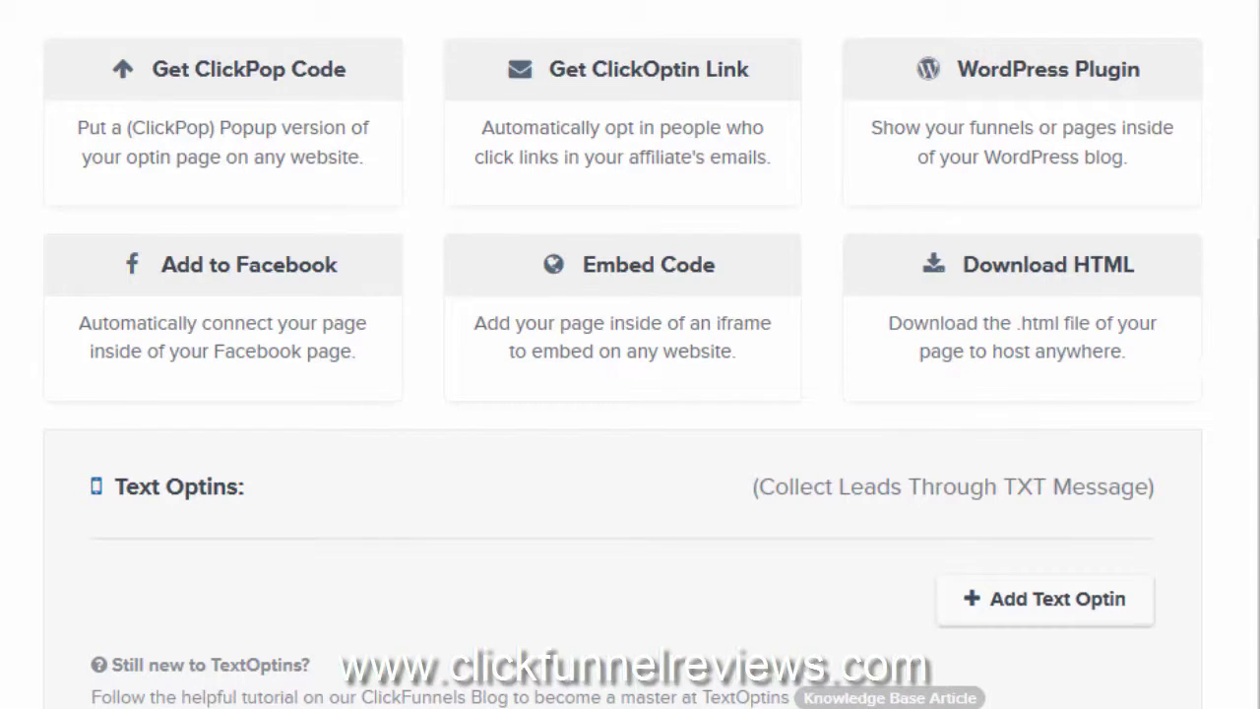
pyautogui.moveTo(1249, 338); pyautogui.dragTo(1249, 19)
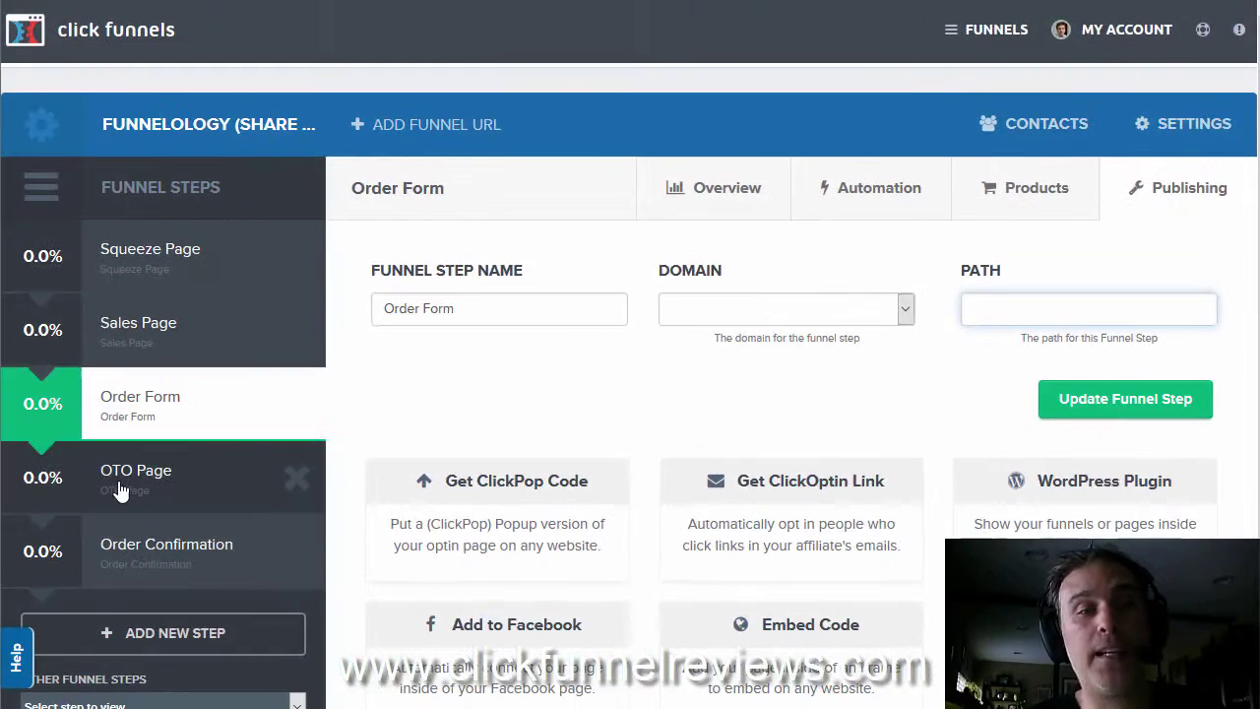
# Step: Open the OTO Page funnel step and browse the help articles and Q&A webinar replays in the knowledge base
pyautogui.click(121, 490)
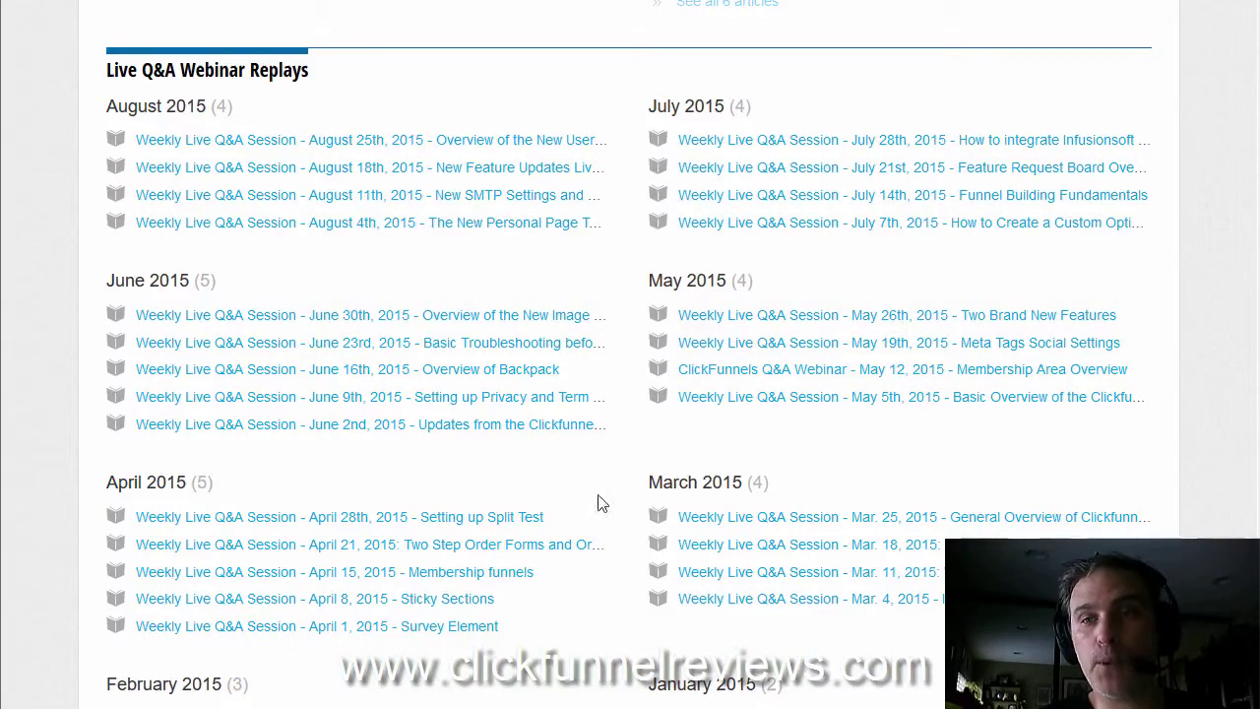
pyautogui.scroll(15, 906, 301)
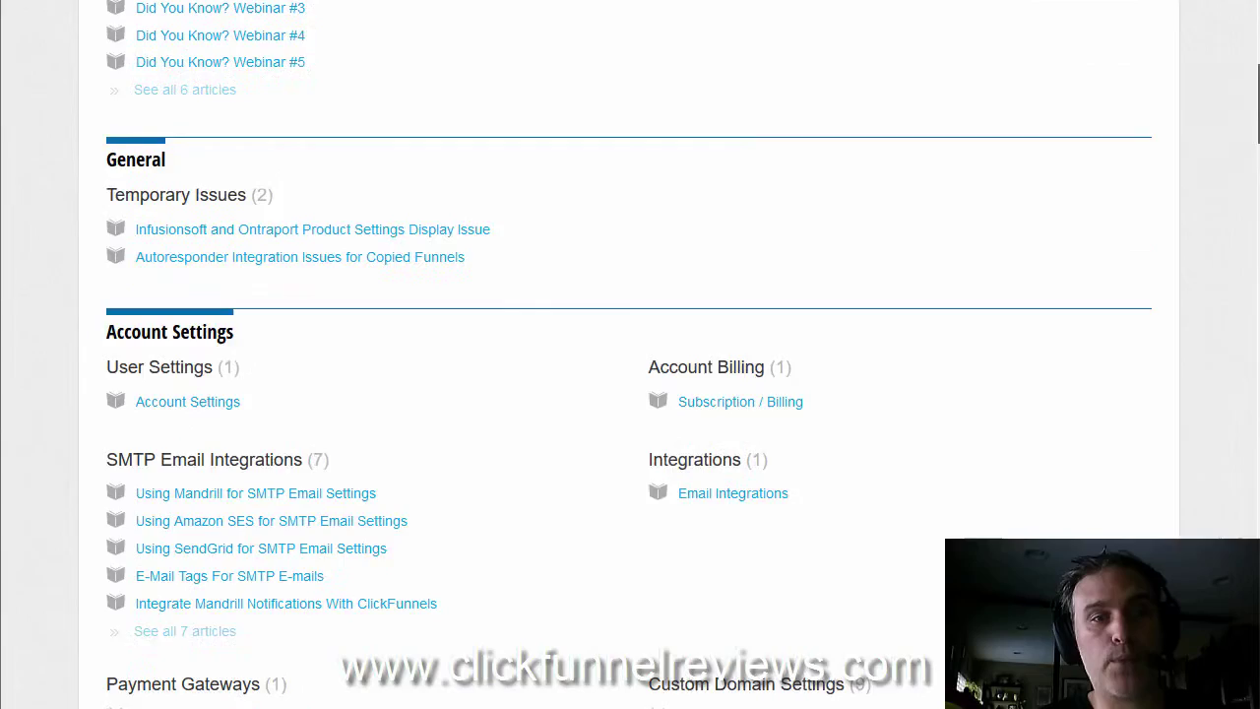
pyautogui.scroll(-15, 630, 354)
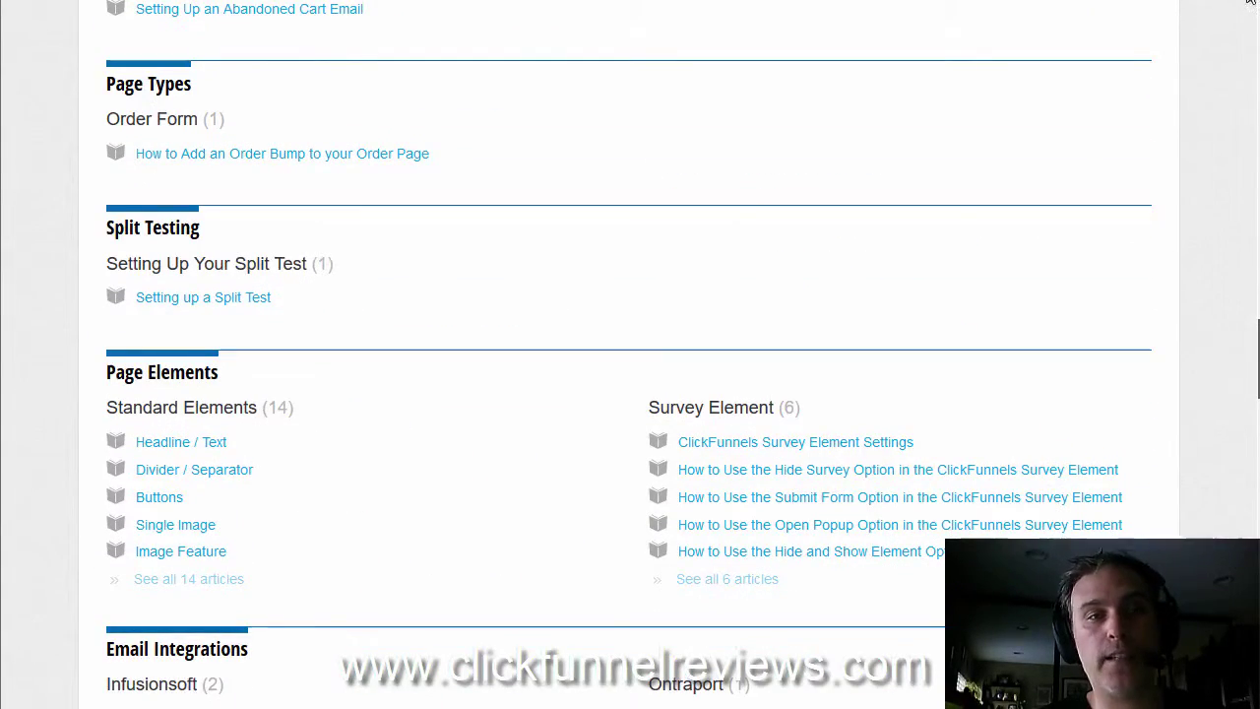
pyautogui.press('Home')
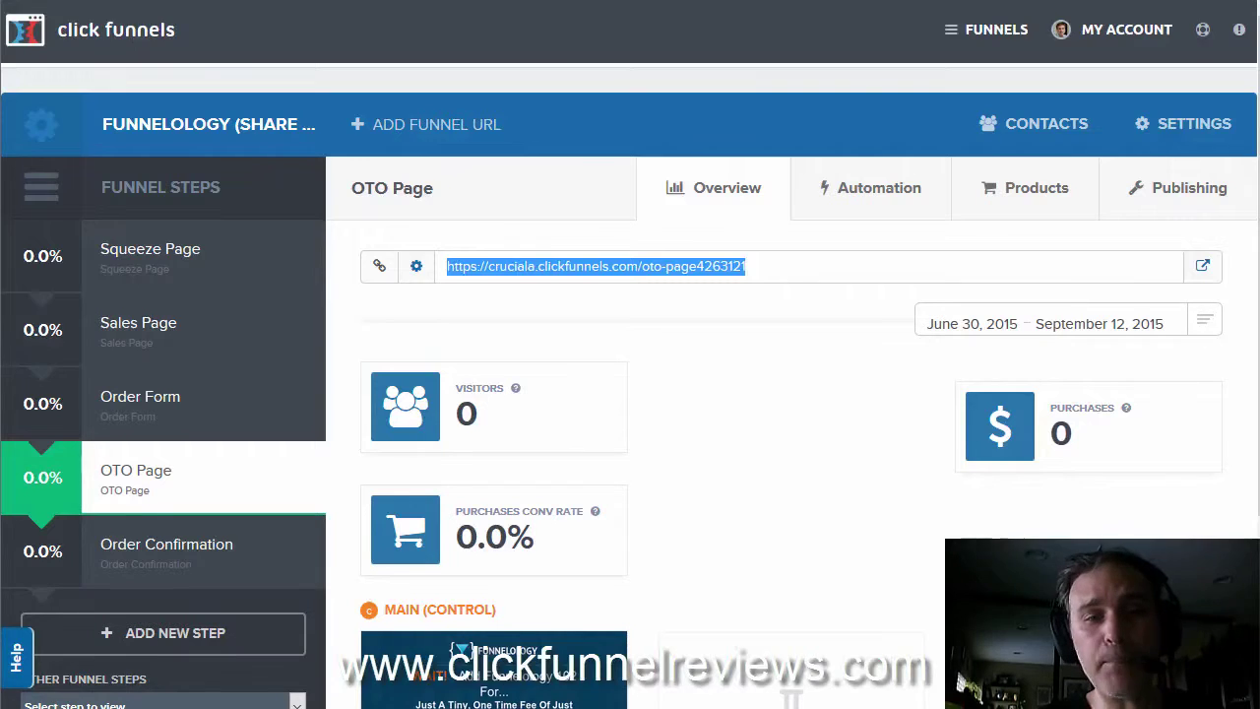
# Step: Examine the OTO Page's overview, including its statistics, control page and split test area
pyautogui.scroll(-2, 630, 354)
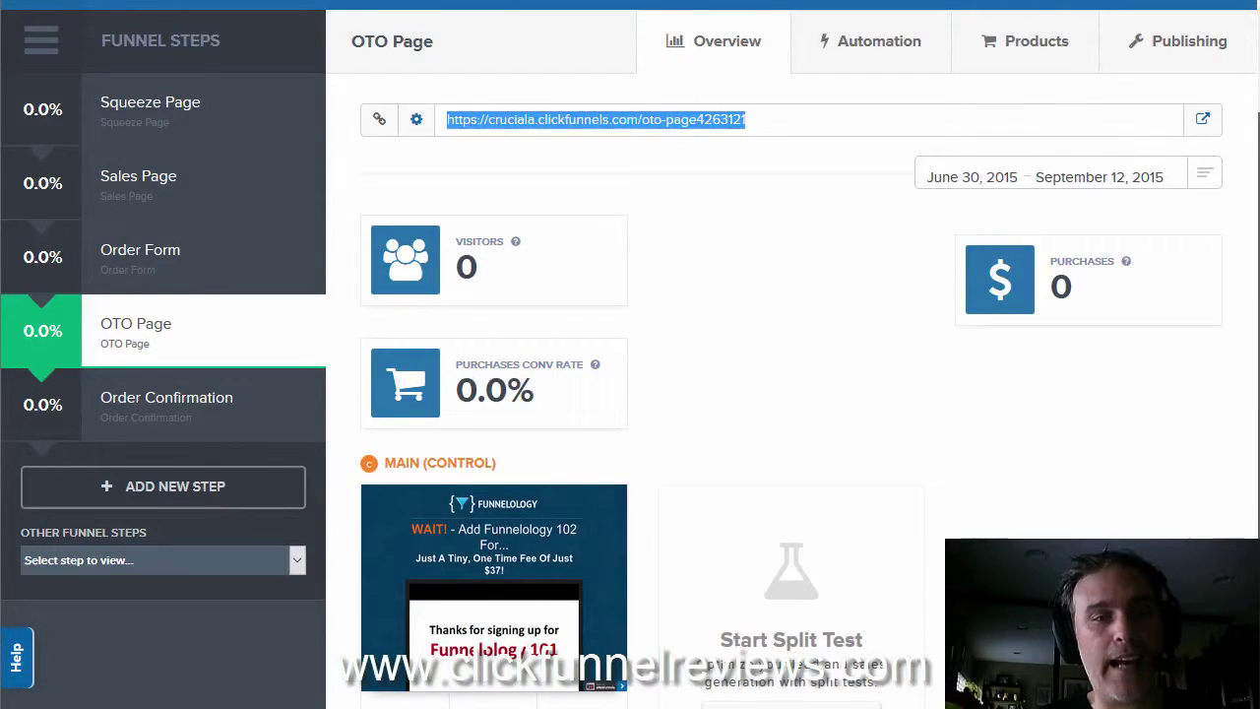
pyautogui.scroll(-3, 1249, 390)
pyautogui.scroll(5, 1221, 3)
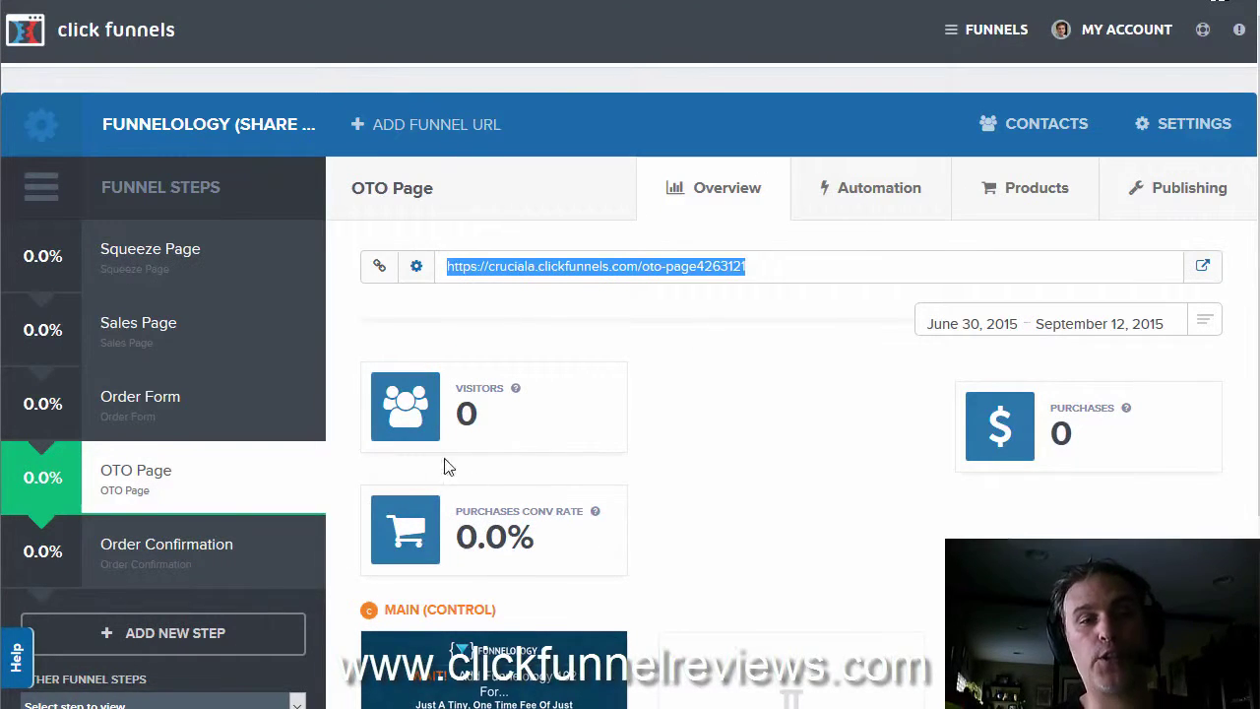
pyautogui.moveTo(318, 427)
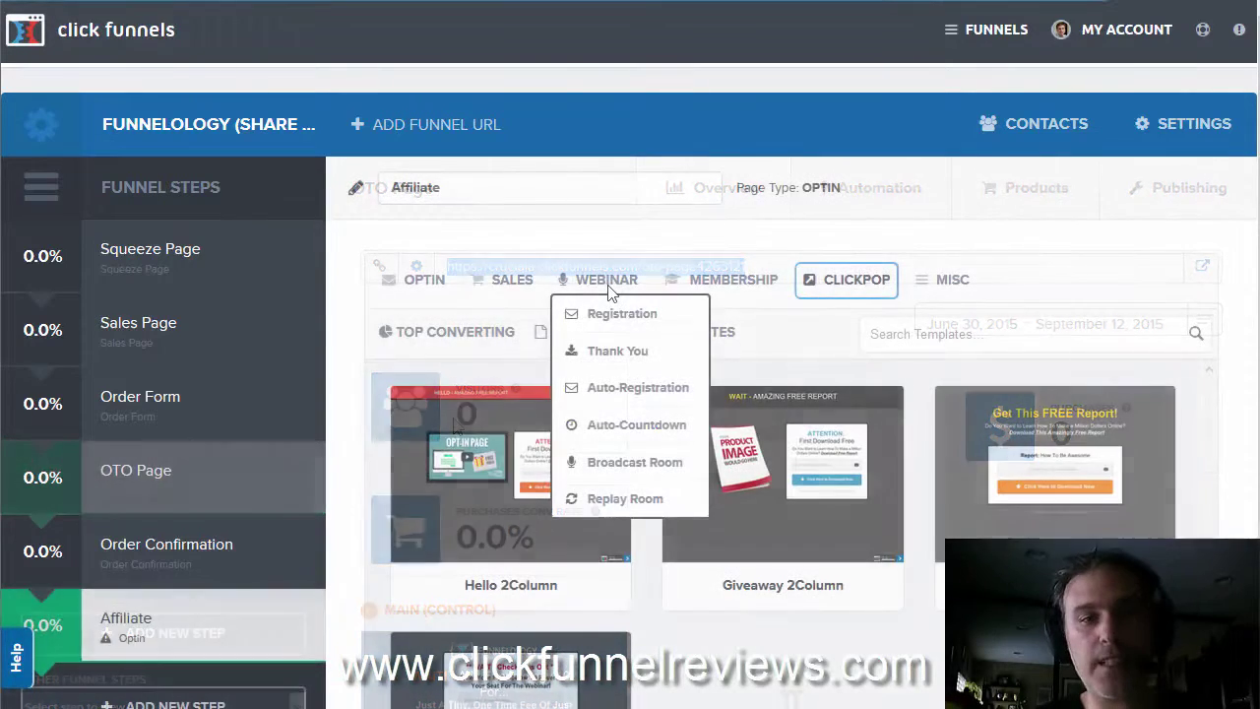
# Step: Review the page types offered under the Optin, Sales, Webinar and Membership template categories for the Affiliate step
pyautogui.click(419, 282)
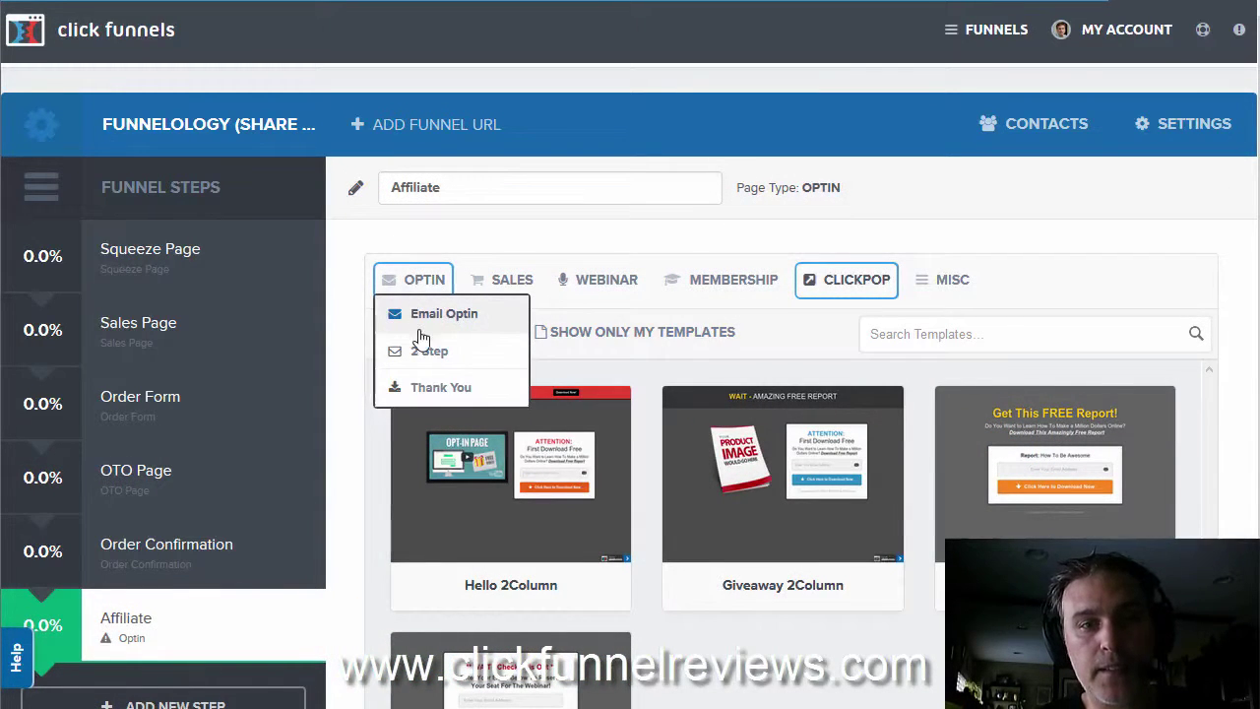
pyautogui.click(502, 281)
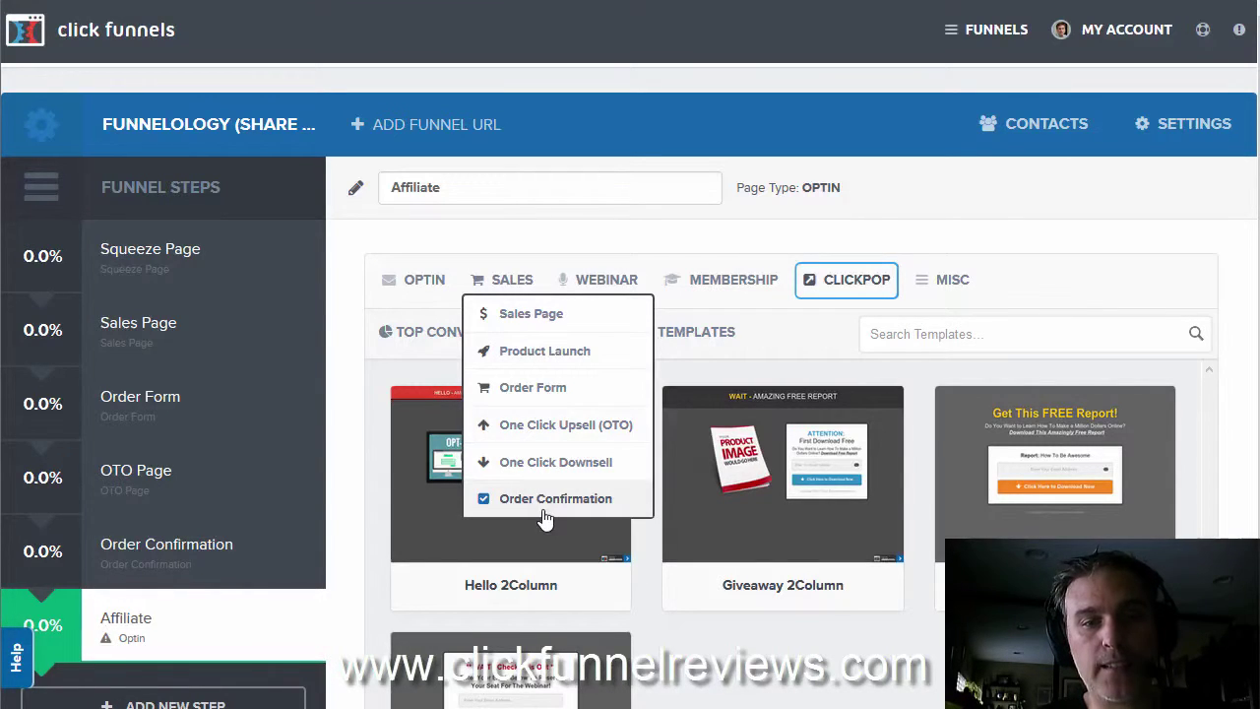
pyautogui.click(620, 280)
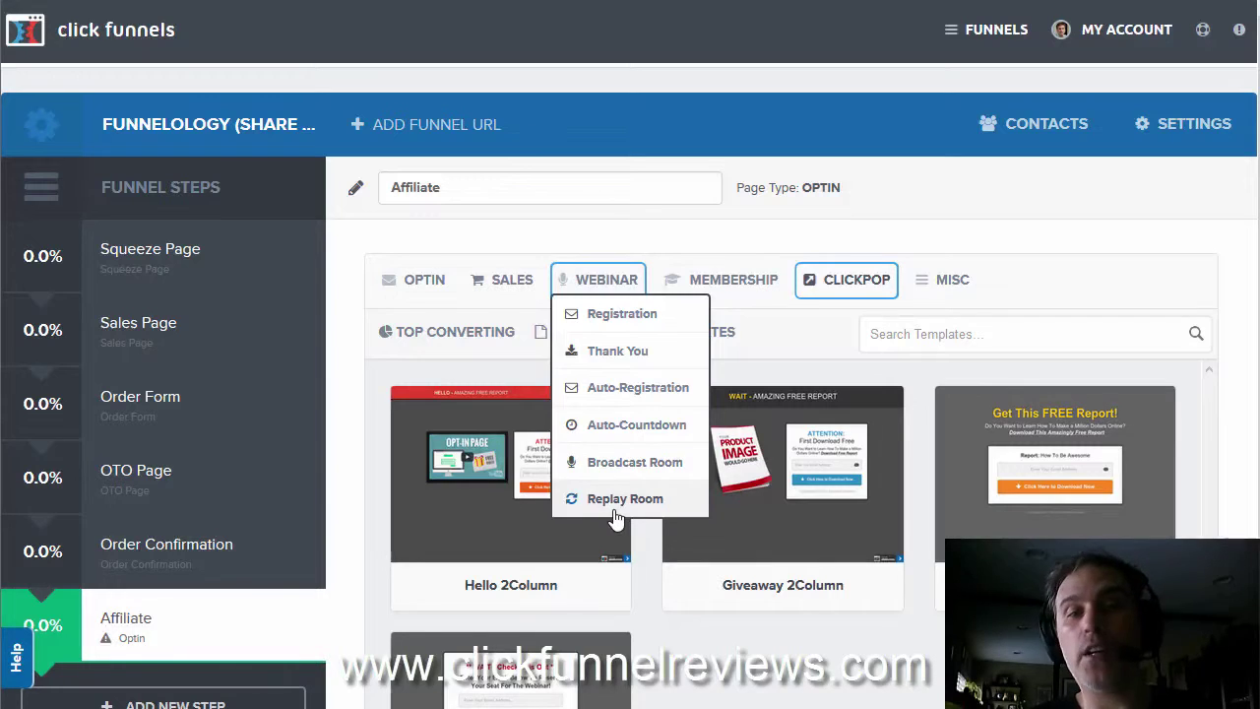
pyautogui.click(760, 283)
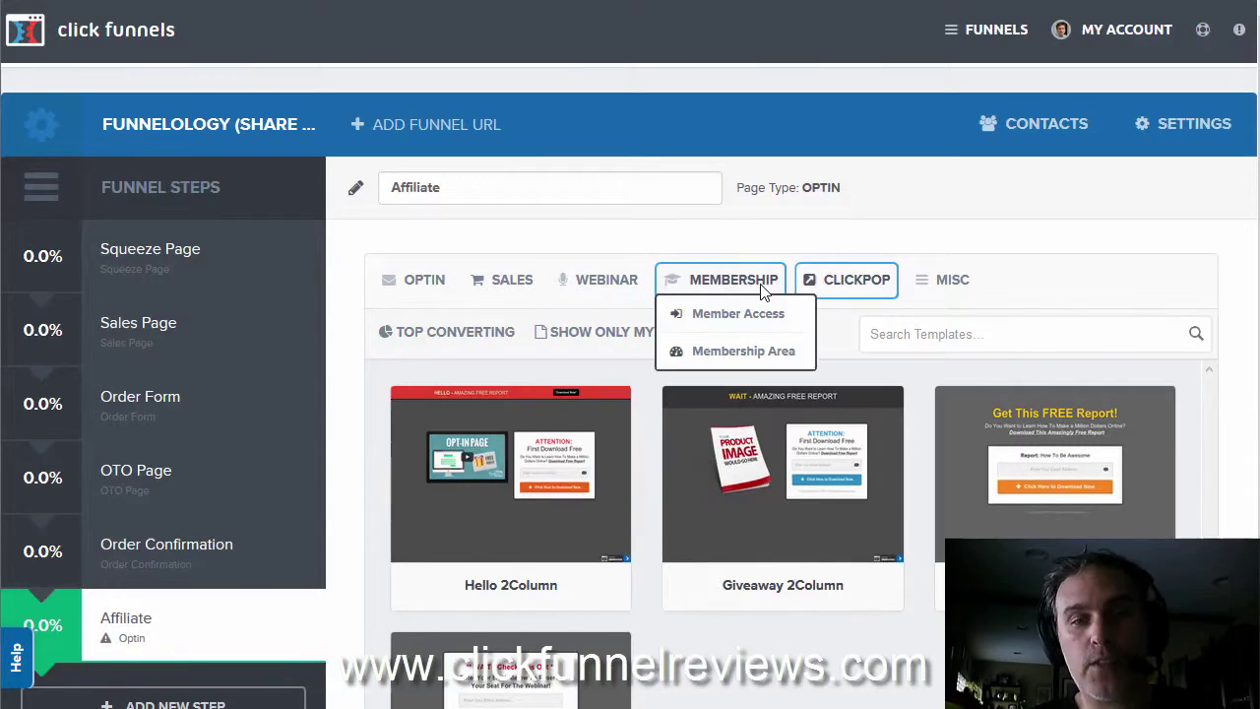
# Step: Show the Misc templates for the Affiliate step, apply the Top Converting filter, and look over the results
pyautogui.click(935, 283)
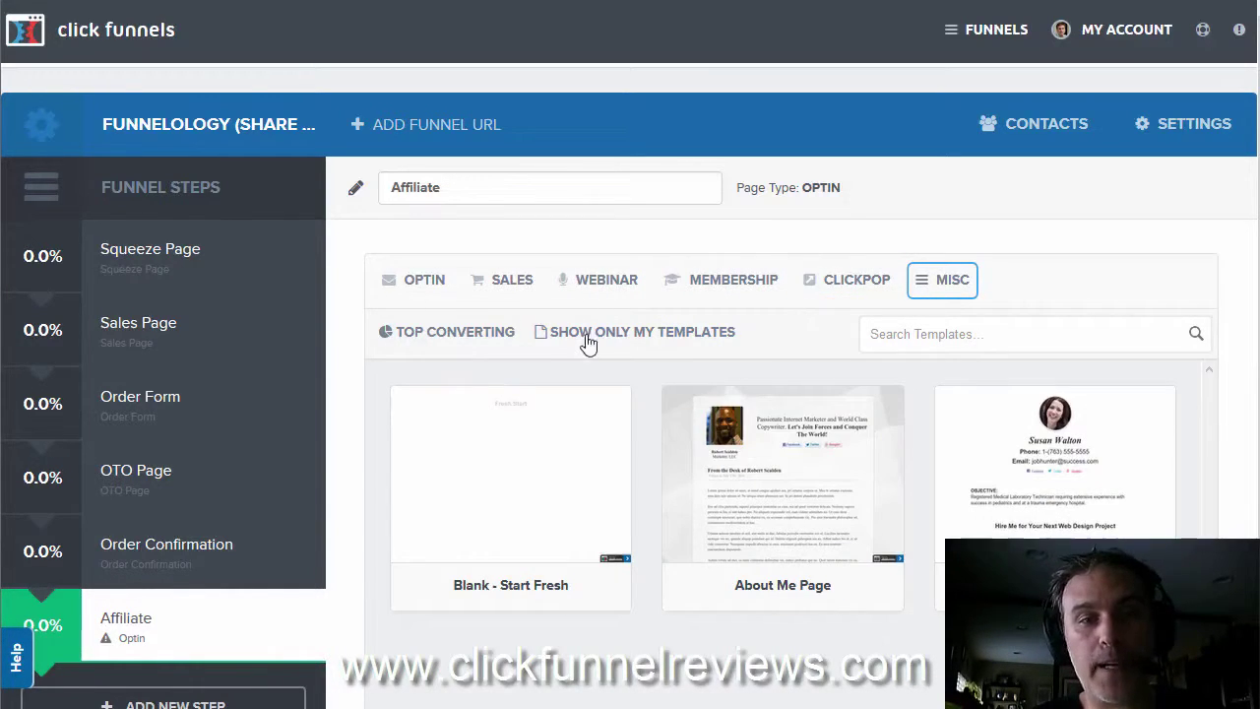
pyautogui.click(467, 343)
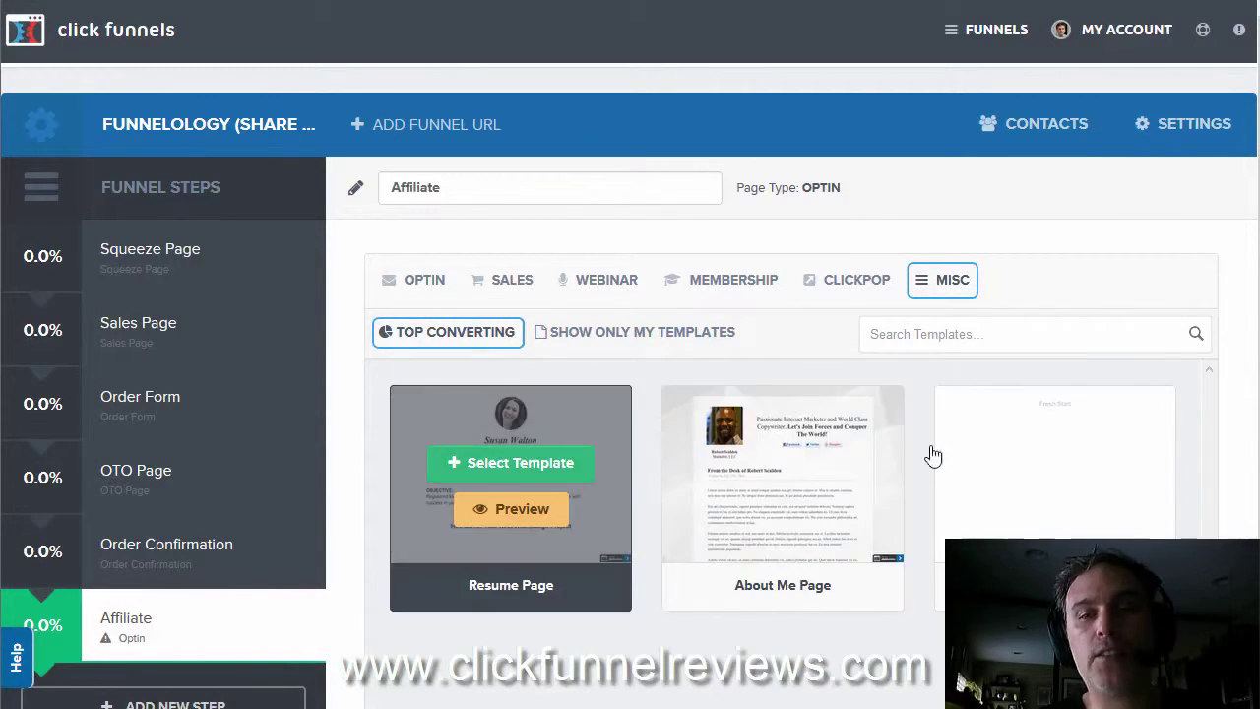
pyautogui.scroll(-2, 631, 354)
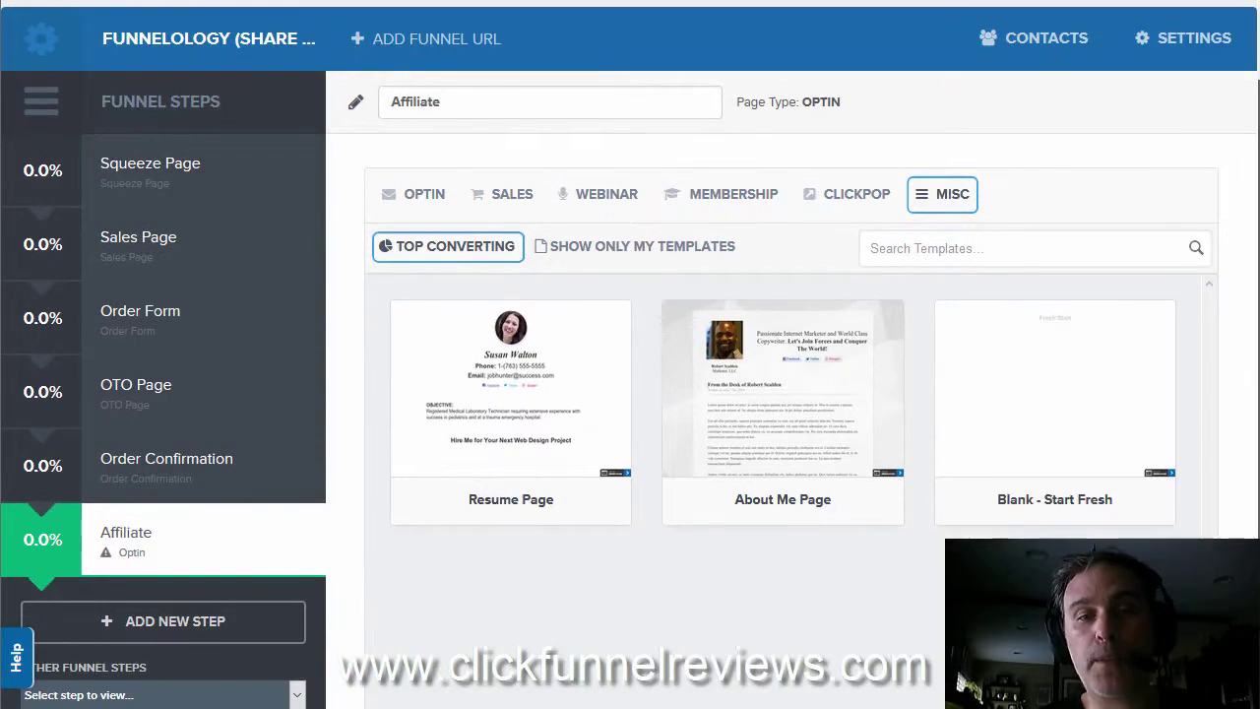
pyautogui.scroll(2, 630, 354)
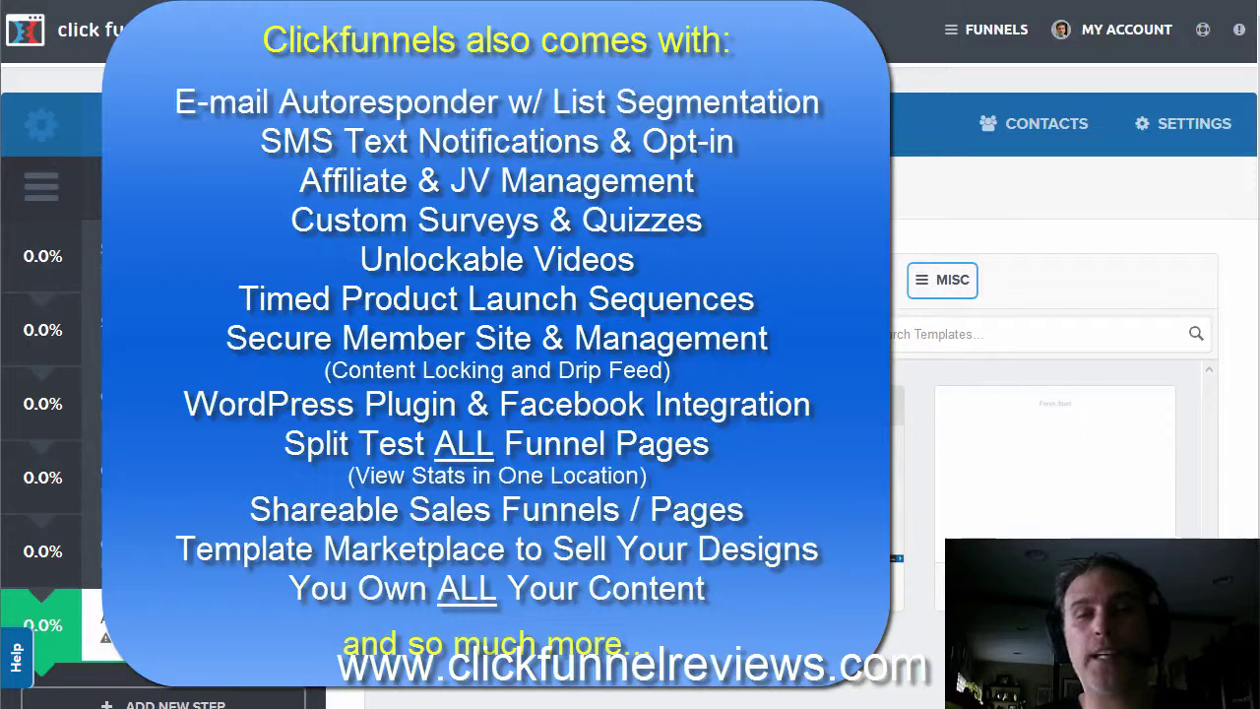
pyautogui.scroll(-2, 1054, 295)
pyautogui.scroll(2, 1054, 295)
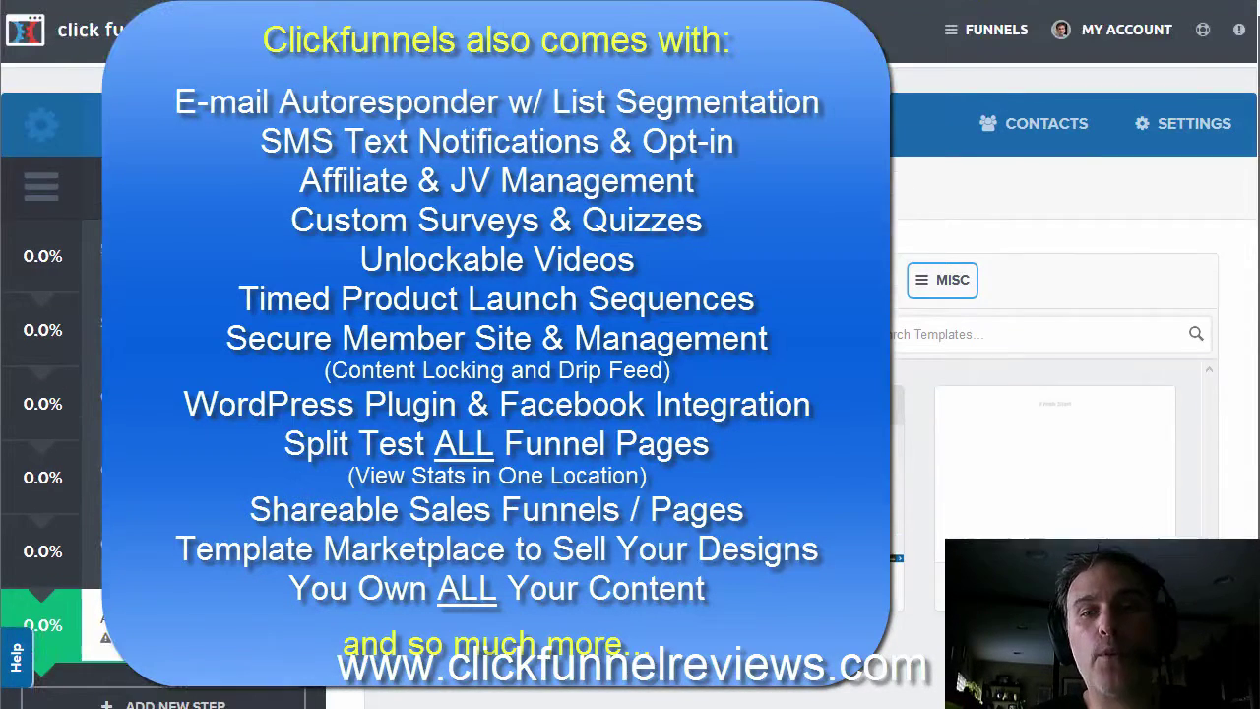